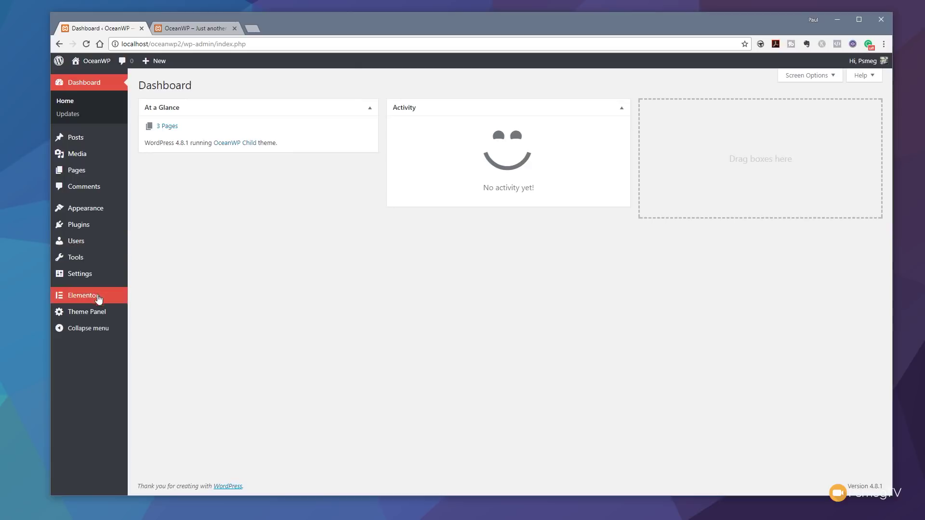
Create a new template in the OceanWP My Library and title it "Custom Header".
{"action": "mouse_move", "coordinate": [98, 313]}
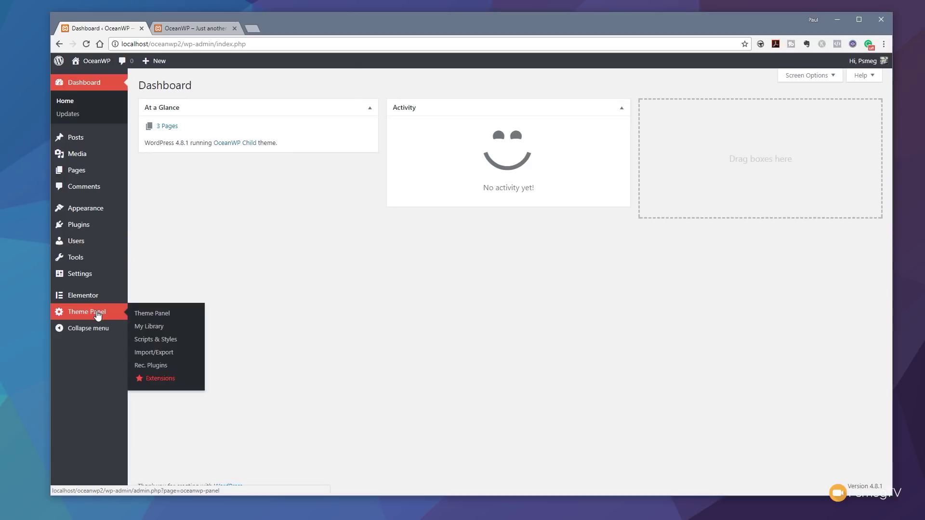
{"action": "left_click", "coordinate": [160, 327]}
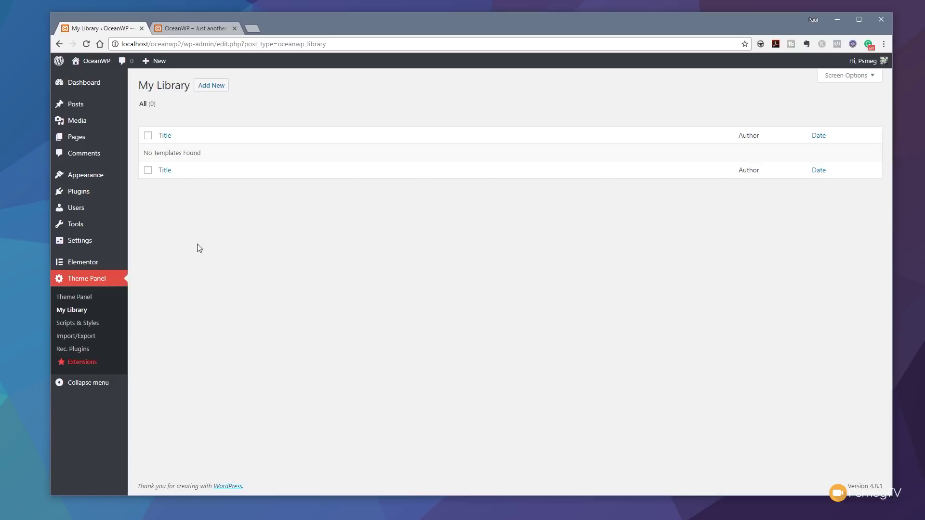
{"action": "left_click", "coordinate": [217, 88]}
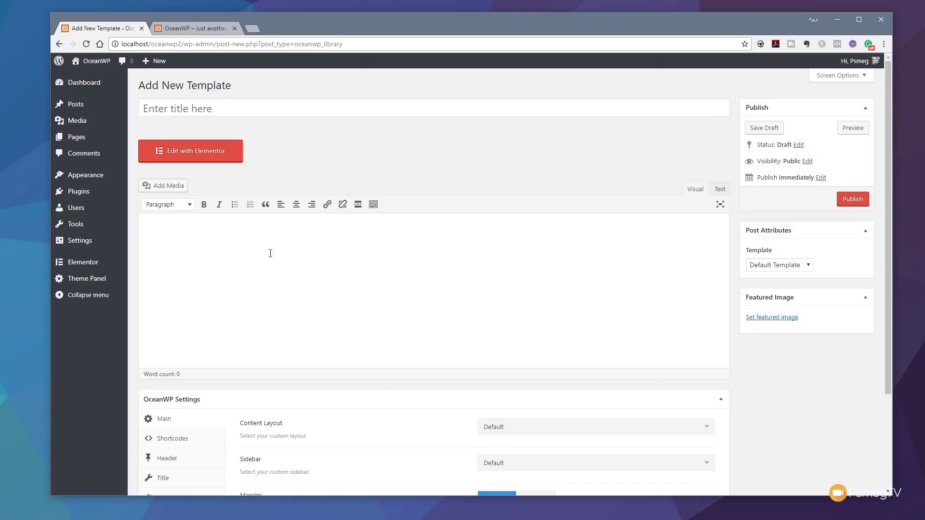
{"action": "scroll", "coordinate": [520, 375], "scroll_direction": "down", "scroll_amount": 2}
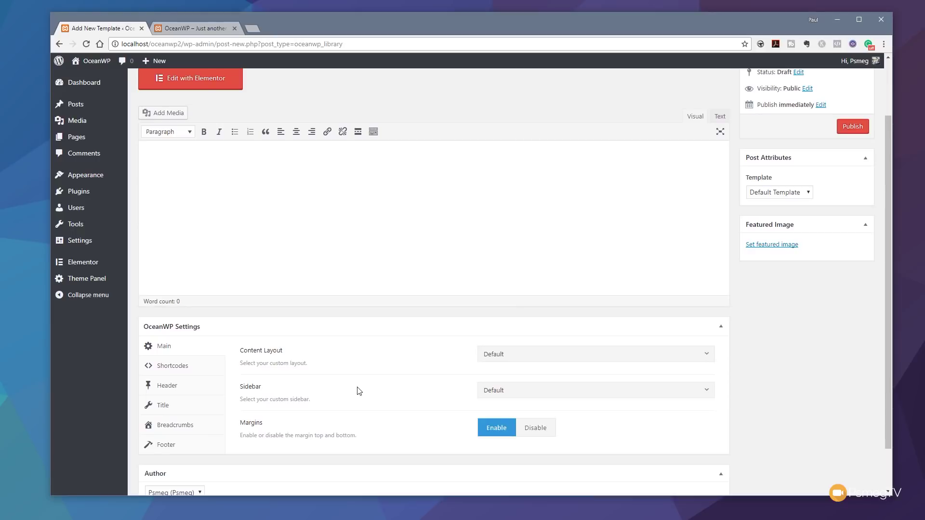
{"action": "scroll", "coordinate": [549, 377], "scroll_direction": "up", "scroll_amount": 2}
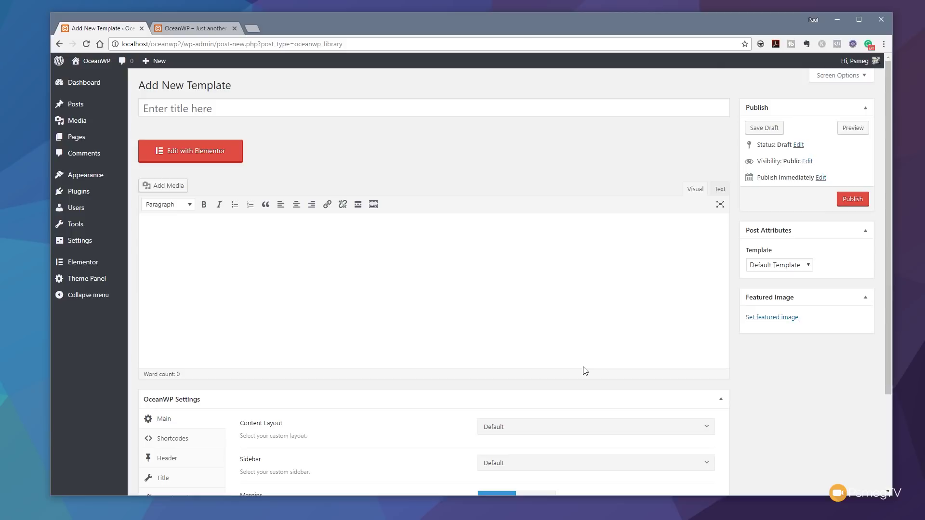
{"action": "left_click", "coordinate": [190, 105]}
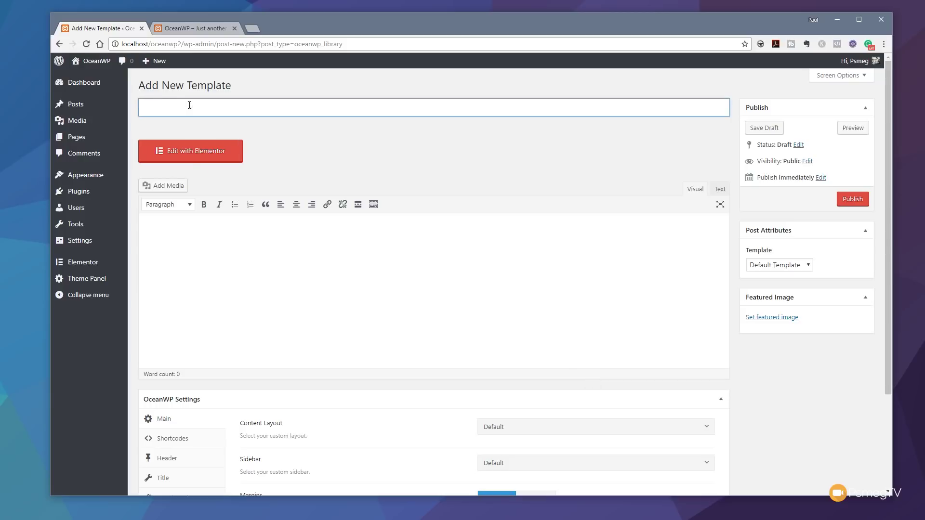
{"action": "type", "text": "Custom Header"}
Set the template's Content Layout to Full Width in the OceanWP settings.
{"action": "scroll", "coordinate": [736, 388], "scroll_direction": "down", "scroll_amount": 2}
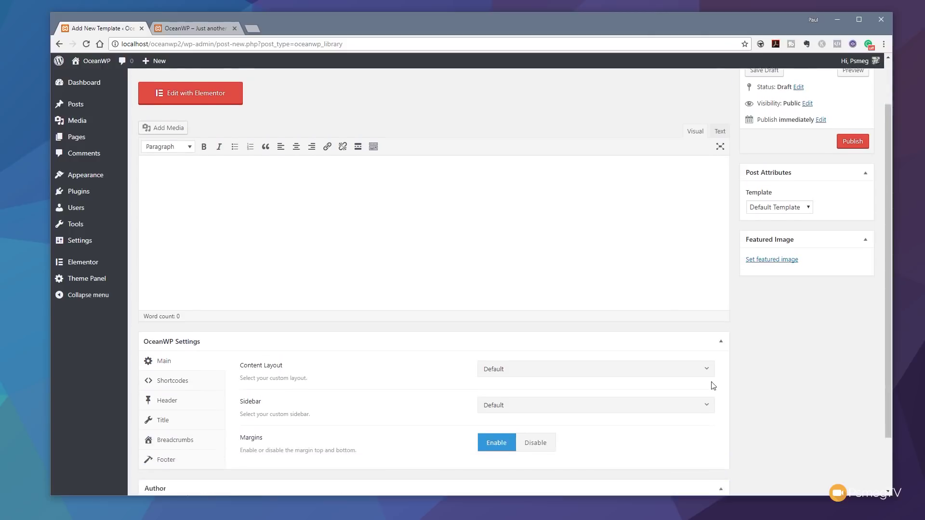
{"action": "left_click", "coordinate": [514, 355]}
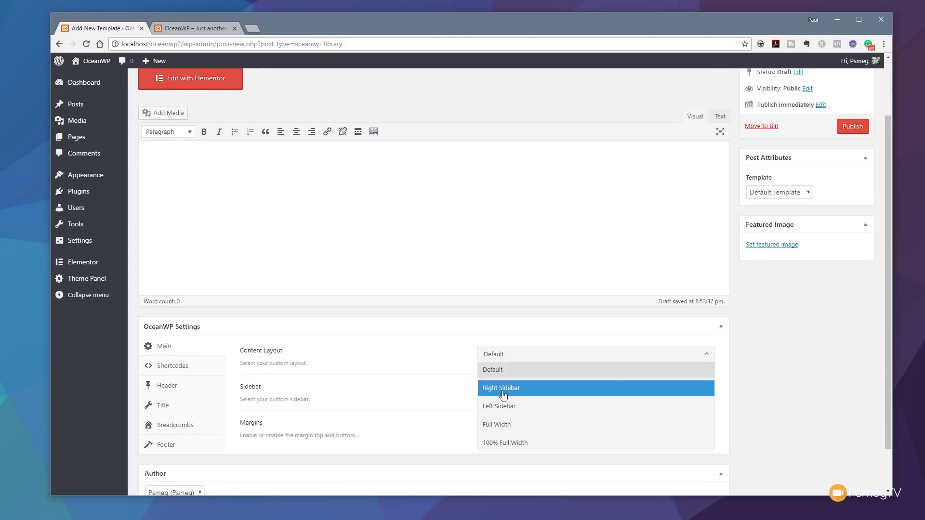
{"action": "left_click", "coordinate": [501, 426]}
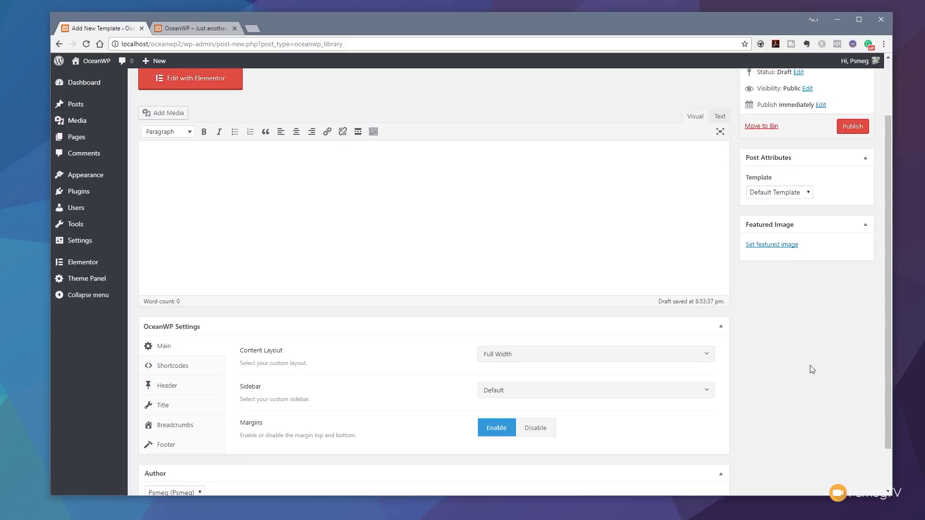
Assign the Elementor Canvas page template to the Custom Header and publish it.
{"action": "scroll", "coordinate": [772, 370], "scroll_direction": "up", "scroll_amount": 2}
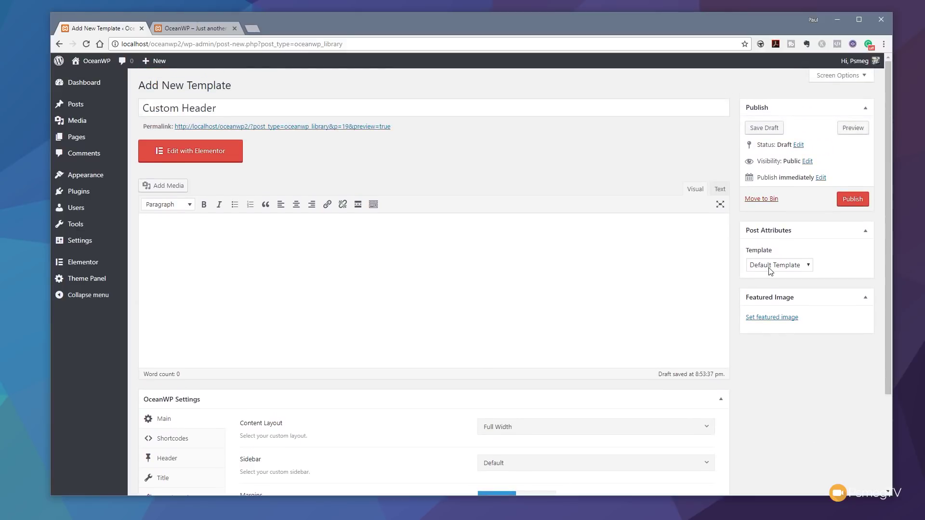
{"action": "left_click", "coordinate": [776, 269]}
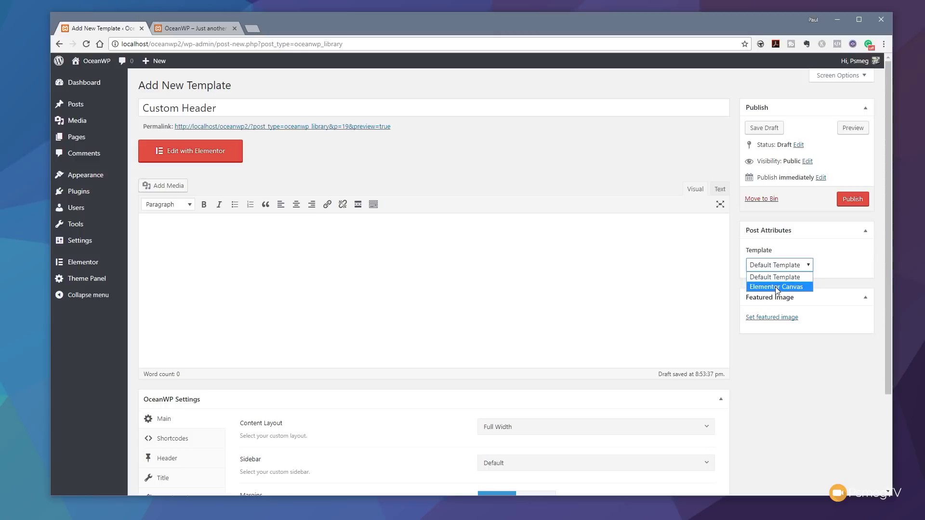
{"action": "left_click", "coordinate": [777, 287]}
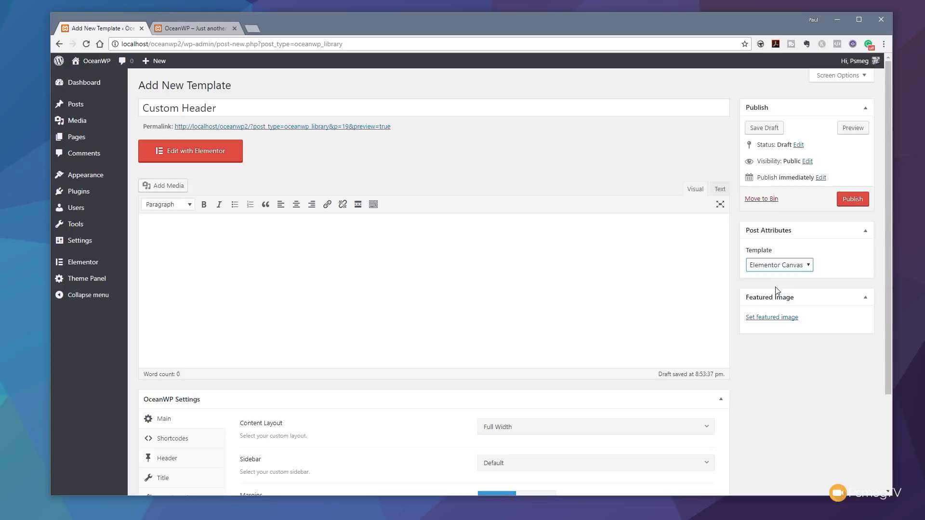
{"action": "left_click", "coordinate": [855, 199]}
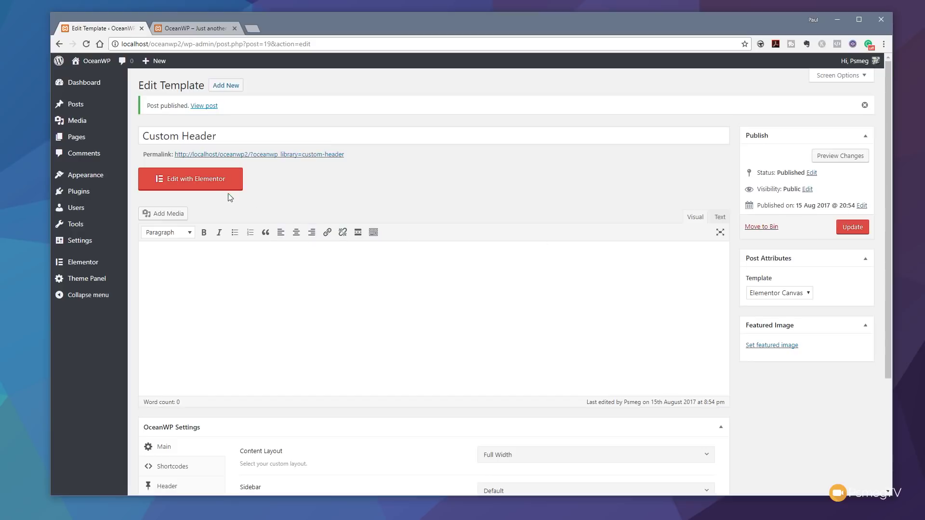
Open the Custom Header template in the Elementor editor and bring up the OceanWP widgets.
{"action": "left_click", "coordinate": [196, 182]}
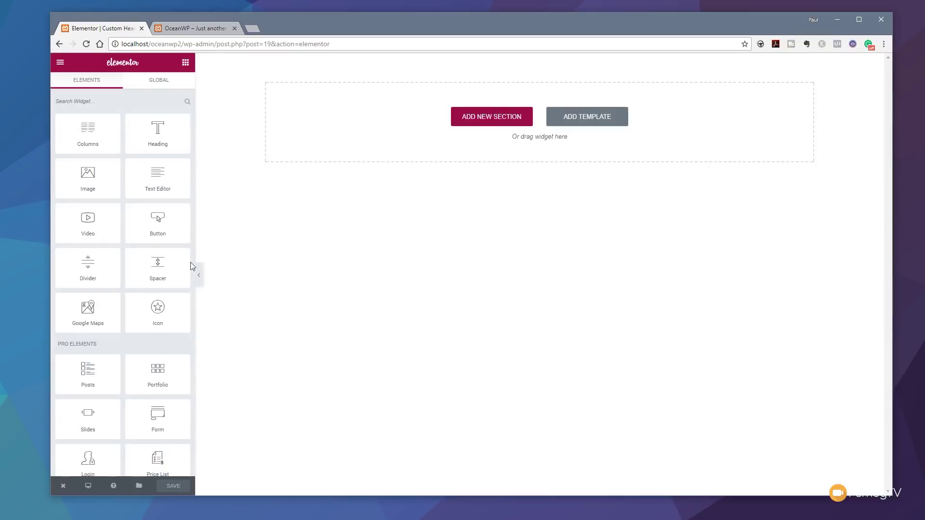
{"action": "scroll", "coordinate": [138, 261], "scroll_direction": "down", "scroll_amount": 3}
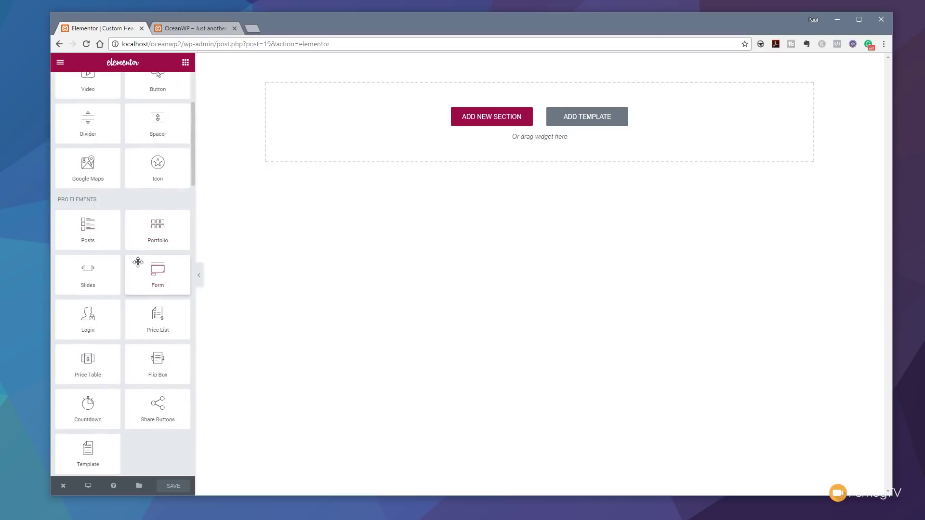
{"action": "scroll", "coordinate": [138, 263], "scroll_direction": "down", "scroll_amount": 6}
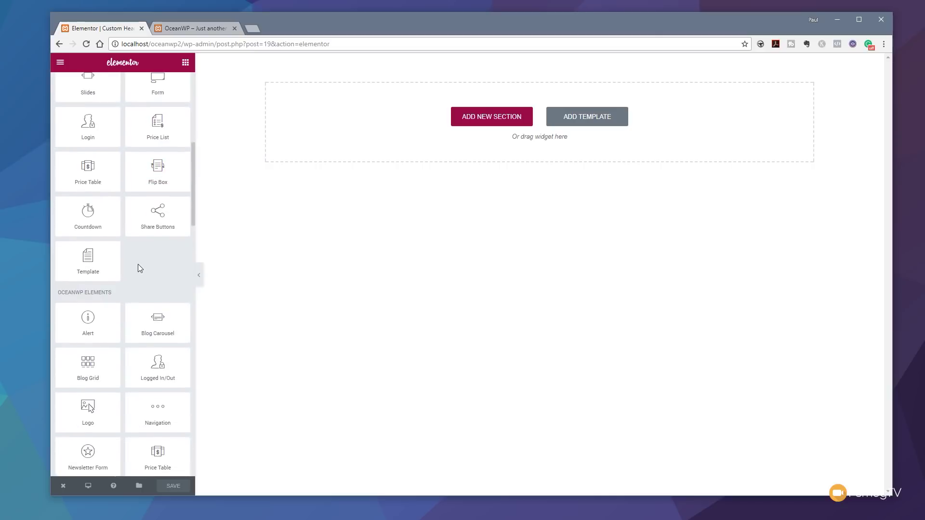
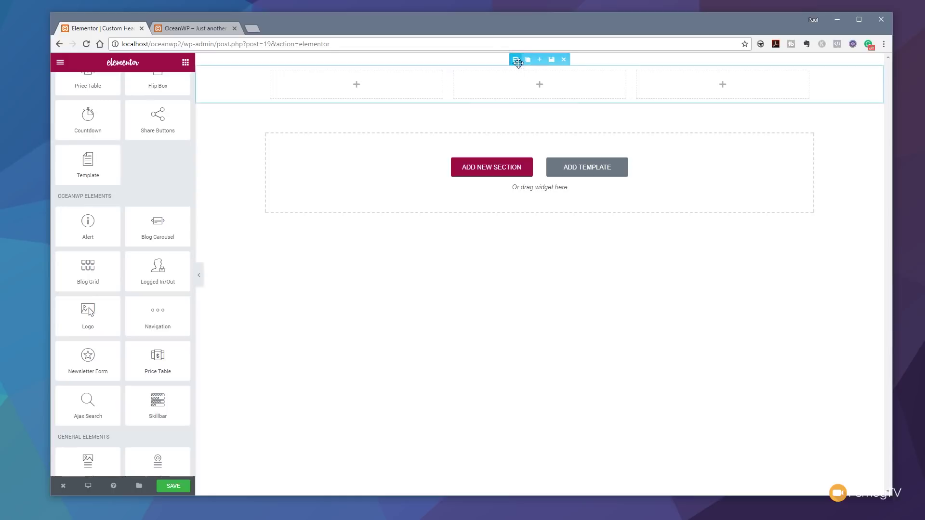
Set the three-column section's columns gap to No Gap.
{"action": "left_click", "coordinate": [515, 59]}
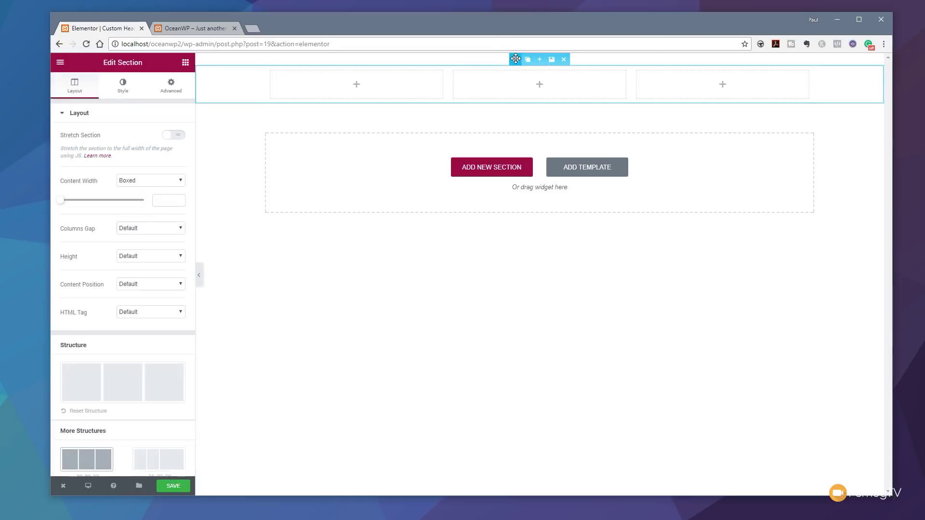
{"action": "left_click", "coordinate": [151, 231]}
{"action": "left_click", "coordinate": [148, 247]}
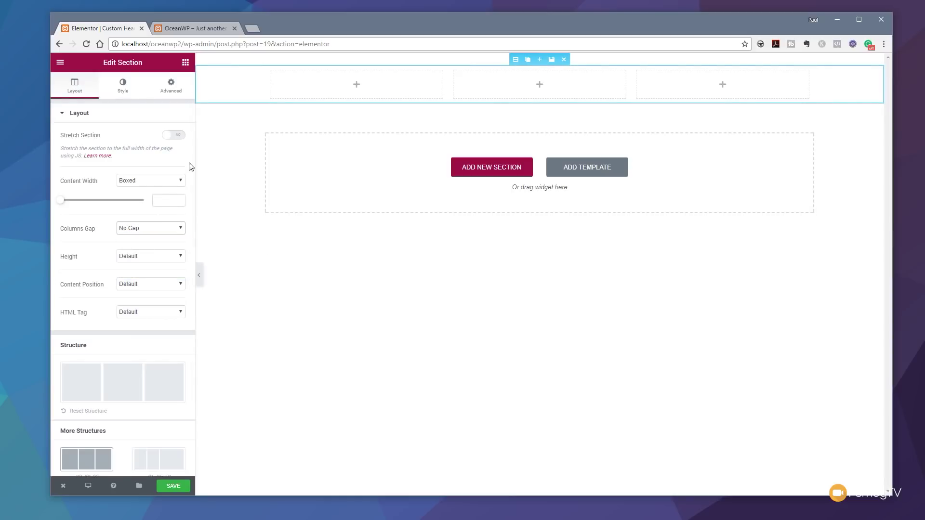
Add an Image widget to the middle column, using the Sustainable Diets logo from the media library at Full size.
{"action": "left_click", "coordinate": [186, 64]}
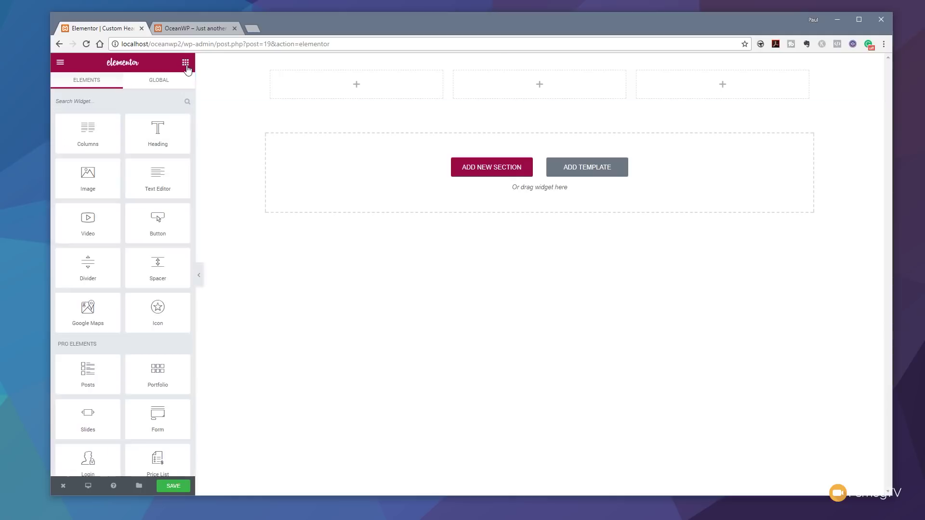
{"action": "left_click_drag", "start_coordinate": [87, 179], "coordinate": [548, 93]}
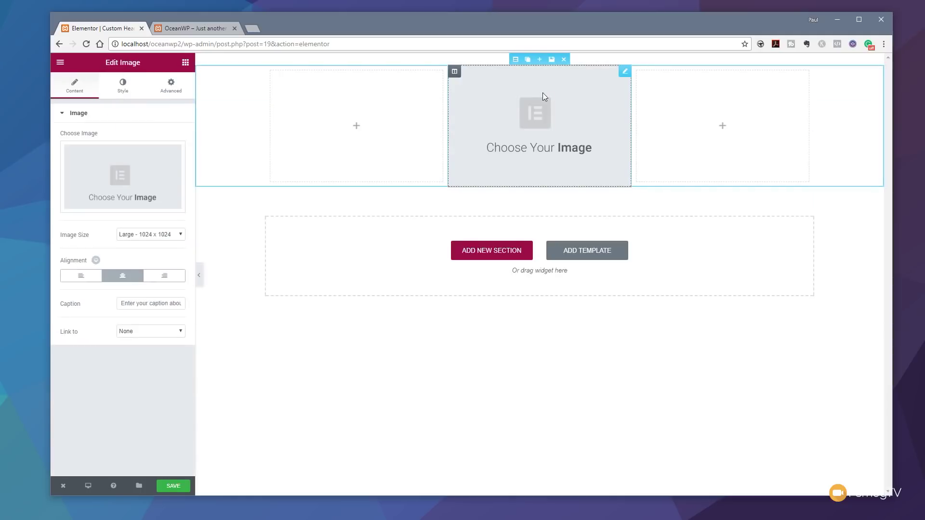
{"action": "left_click", "coordinate": [126, 177]}
{"action": "left_click", "coordinate": [145, 101]}
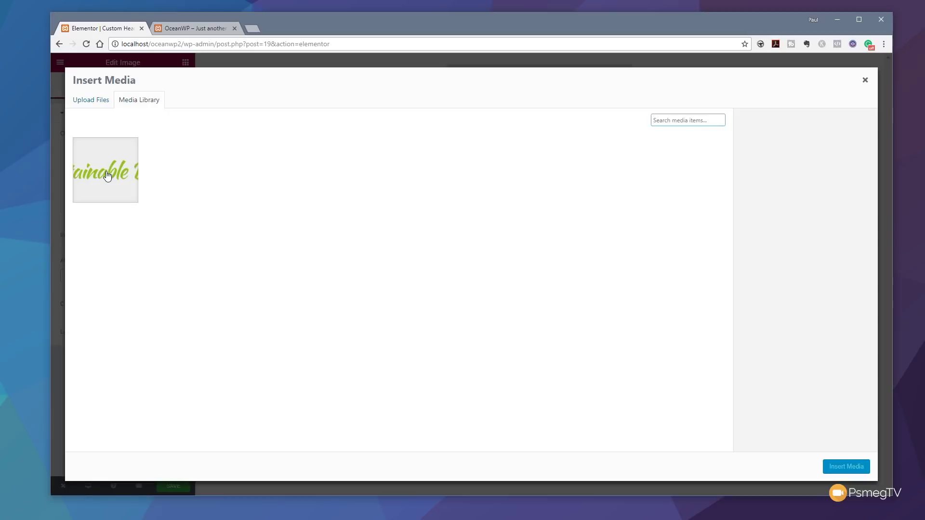
{"action": "left_click", "coordinate": [107, 176]}
{"action": "left_click", "coordinate": [846, 466]}
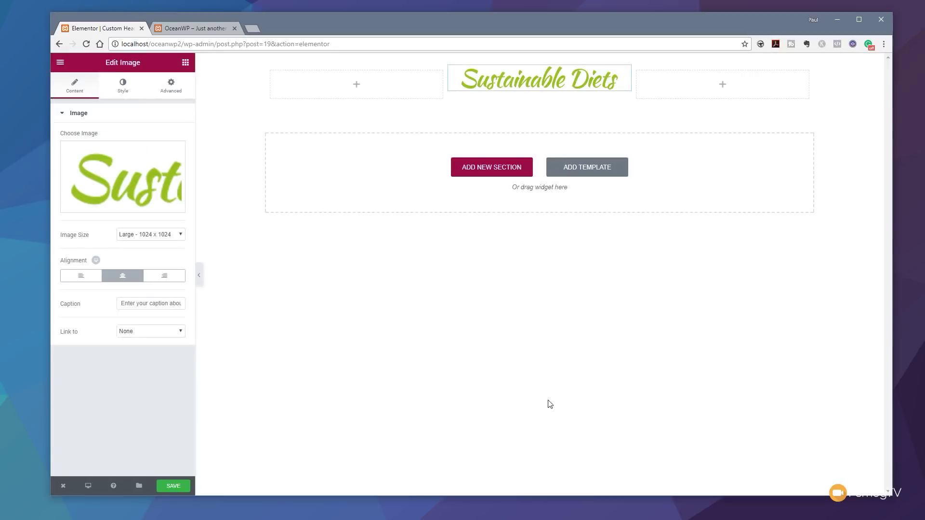
{"action": "left_click", "coordinate": [131, 235]}
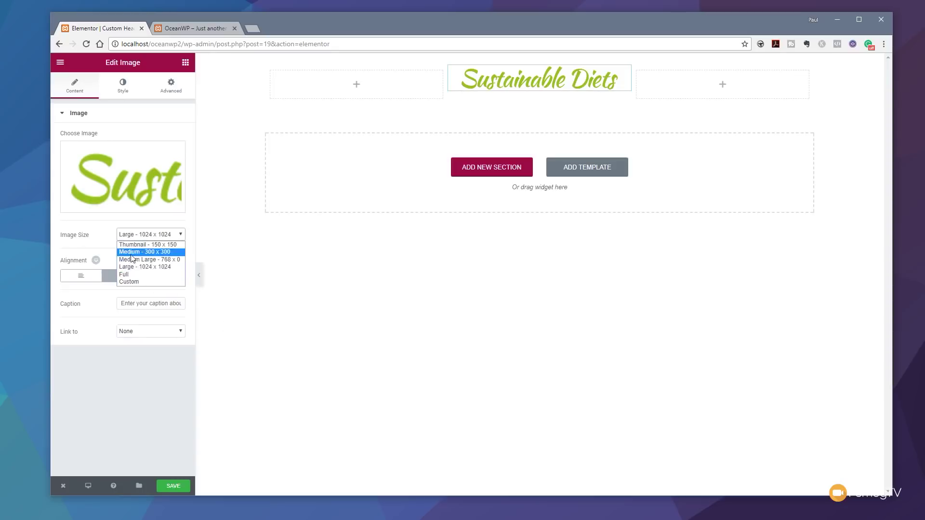
{"action": "left_click", "coordinate": [131, 275]}
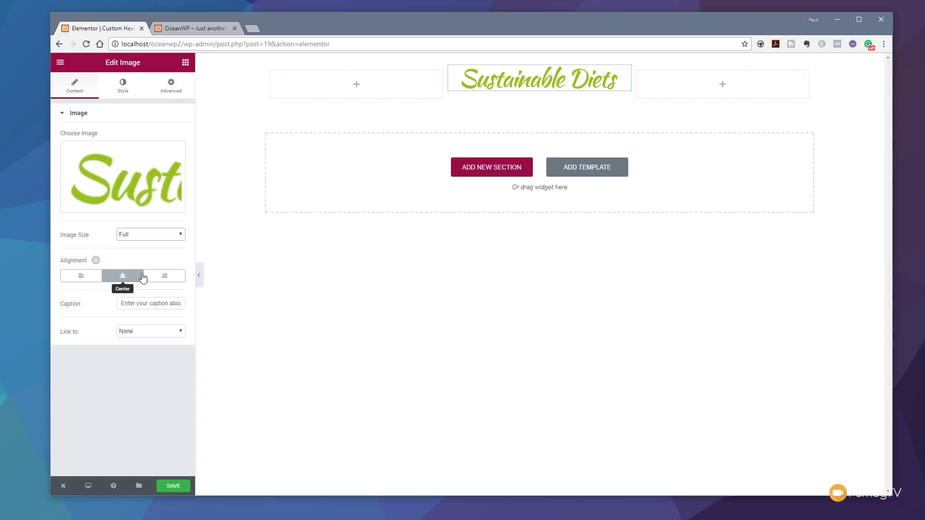
Unlink the logo image's margins and set its top and bottom margins to 10 px.
{"action": "left_click", "coordinate": [171, 89]}
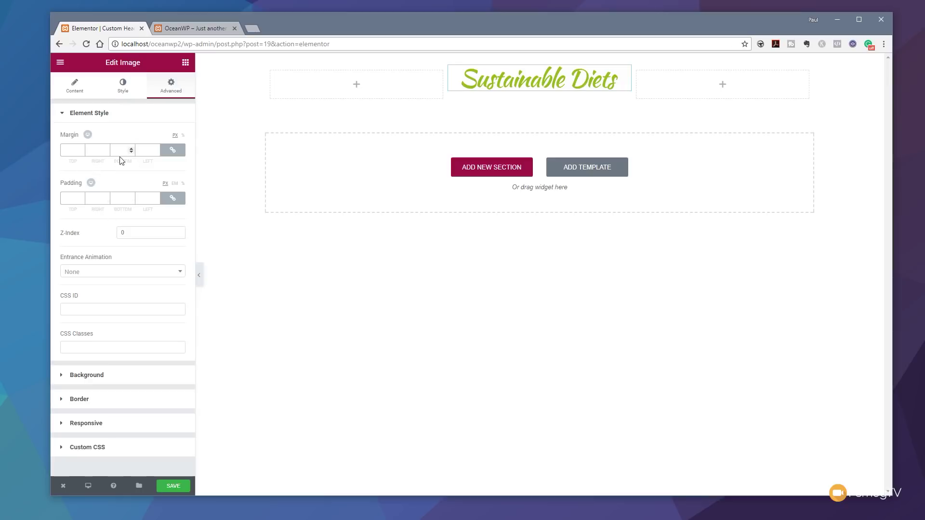
{"action": "left_click", "coordinate": [174, 153]}
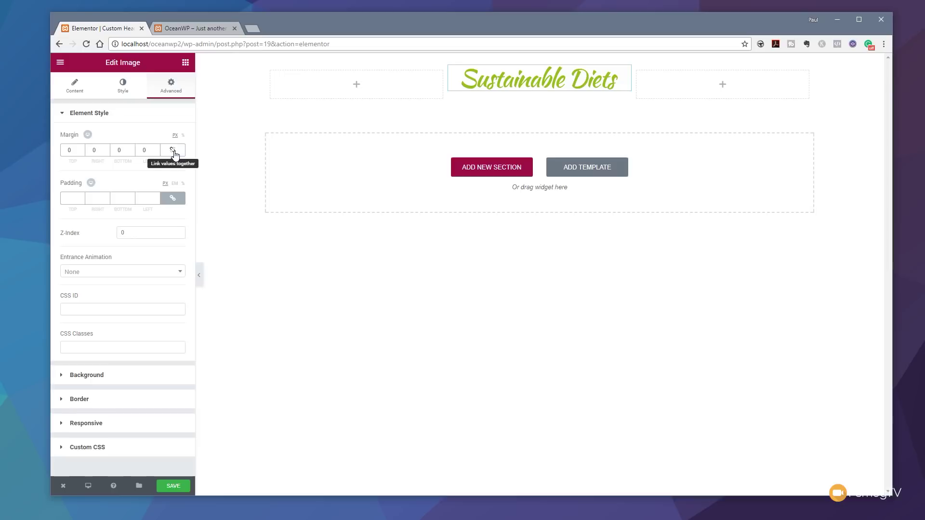
{"action": "left_click", "coordinate": [69, 151]}
{"action": "type", "text": "10"}
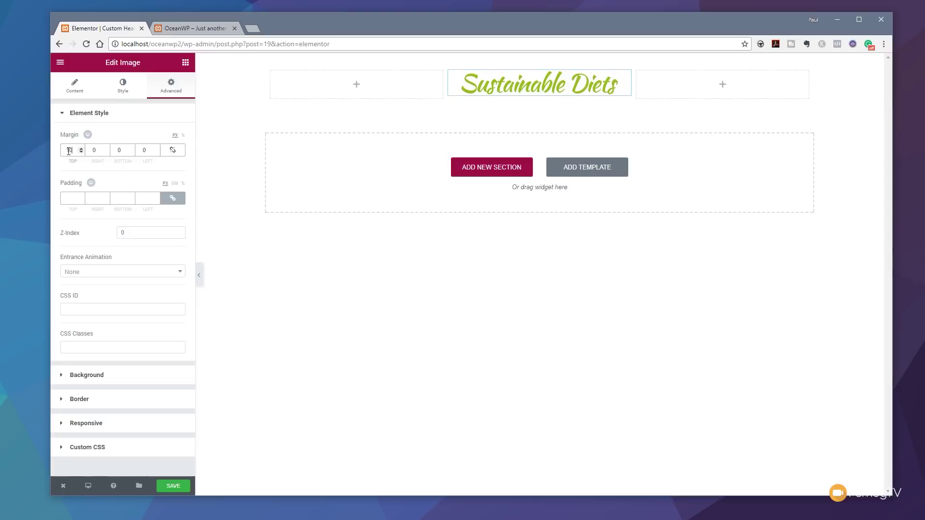
{"action": "double_click", "coordinate": [115, 150]}
{"action": "type", "text": "10"}
Add a single-column section below the logo and place the OceanWP Navigation widget in it.
{"action": "left_click", "coordinate": [486, 175]}
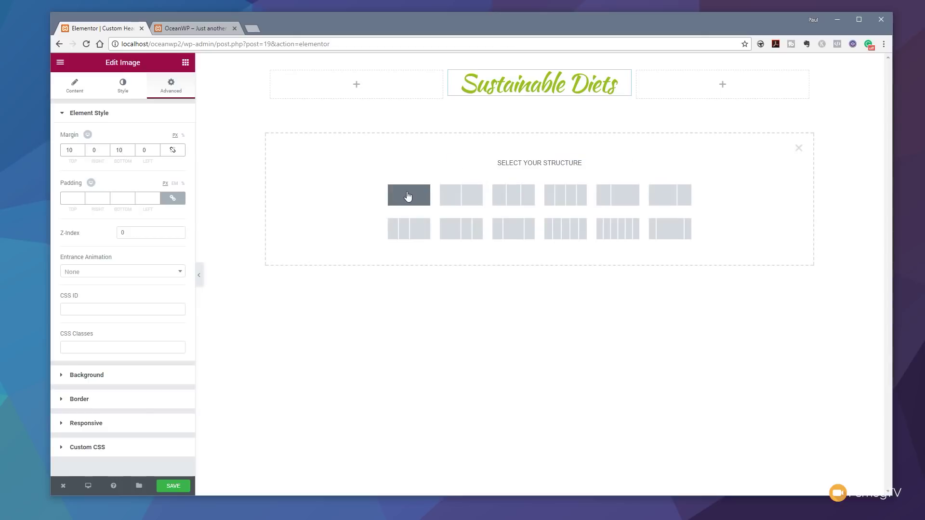
{"action": "left_click", "coordinate": [408, 194]}
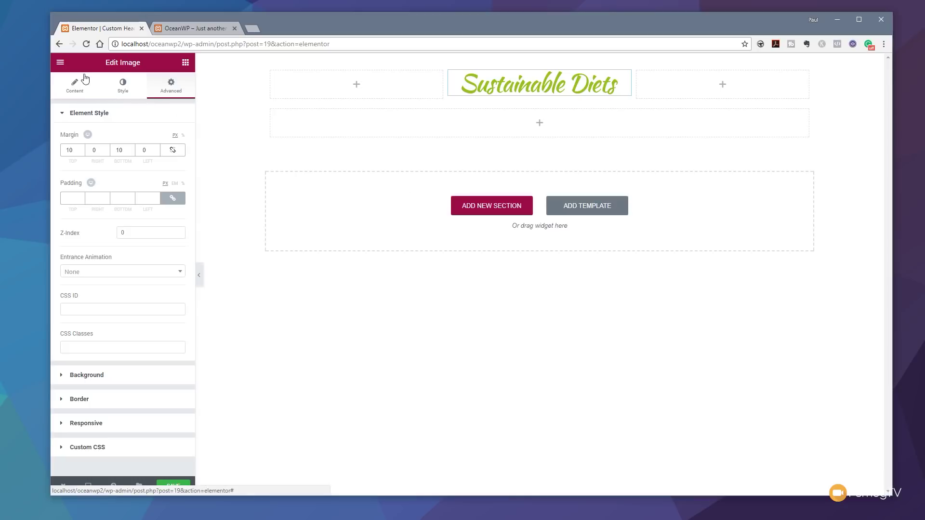
{"action": "left_click", "coordinate": [185, 62]}
{"action": "scroll", "coordinate": [148, 316], "scroll_direction": "down", "scroll_amount": 3}
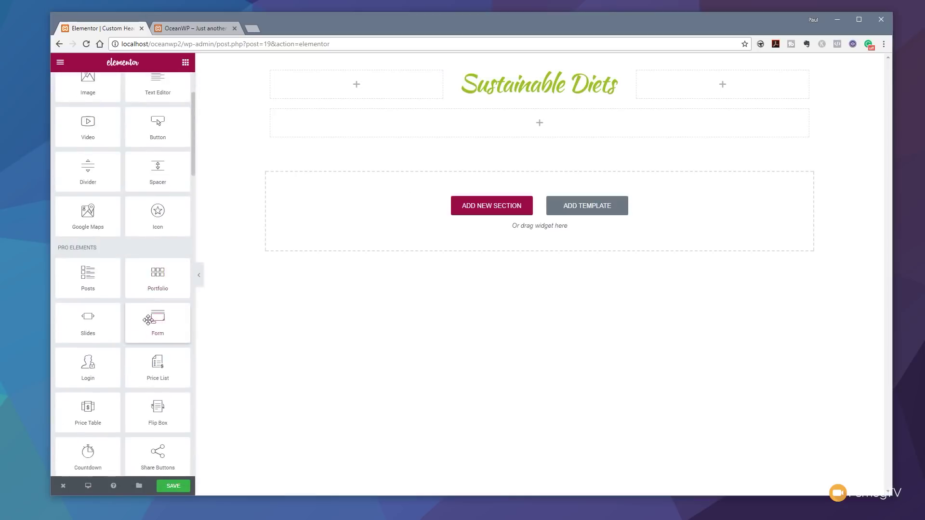
{"action": "scroll", "coordinate": [149, 321], "scroll_direction": "down", "scroll_amount": 7}
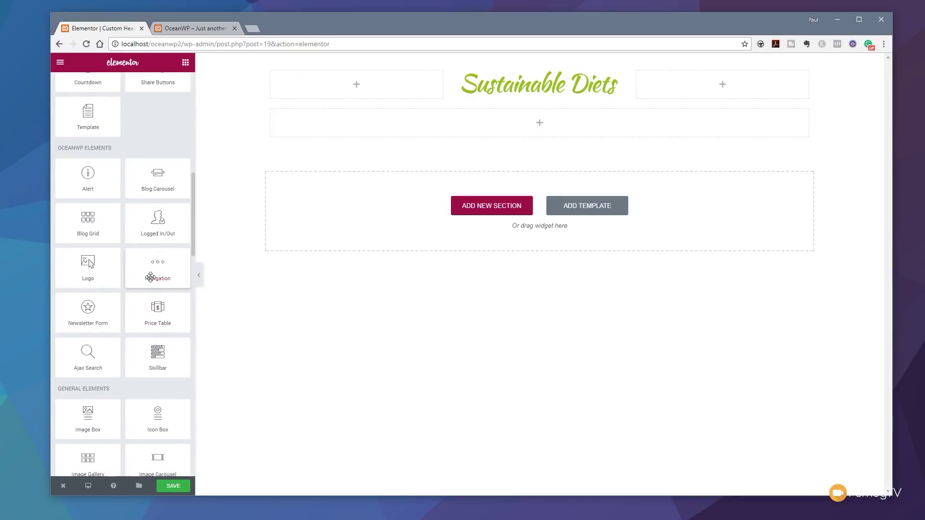
{"action": "left_click_drag", "start_coordinate": [155, 268], "coordinate": [534, 133]}
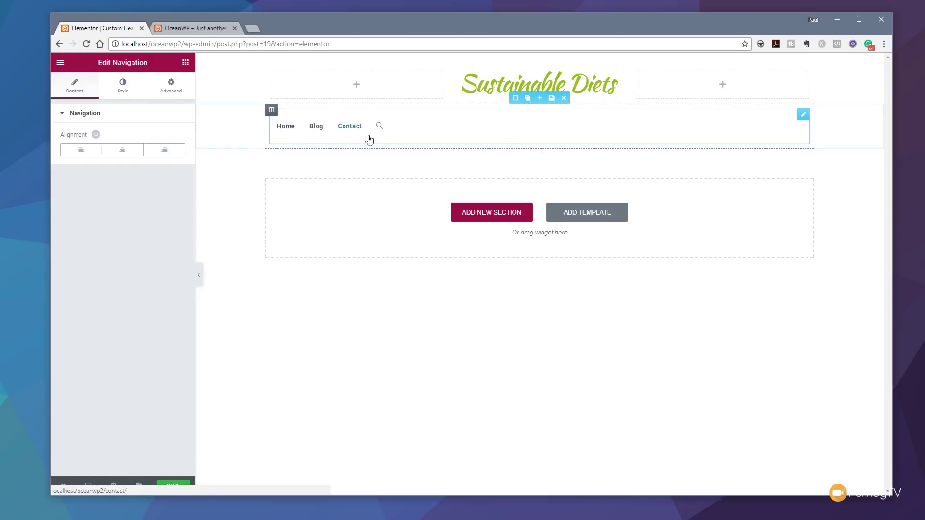
Set the navigation section's columns gap to No Gap.
{"action": "left_click", "coordinate": [516, 99]}
{"action": "left_click", "coordinate": [157, 228]}
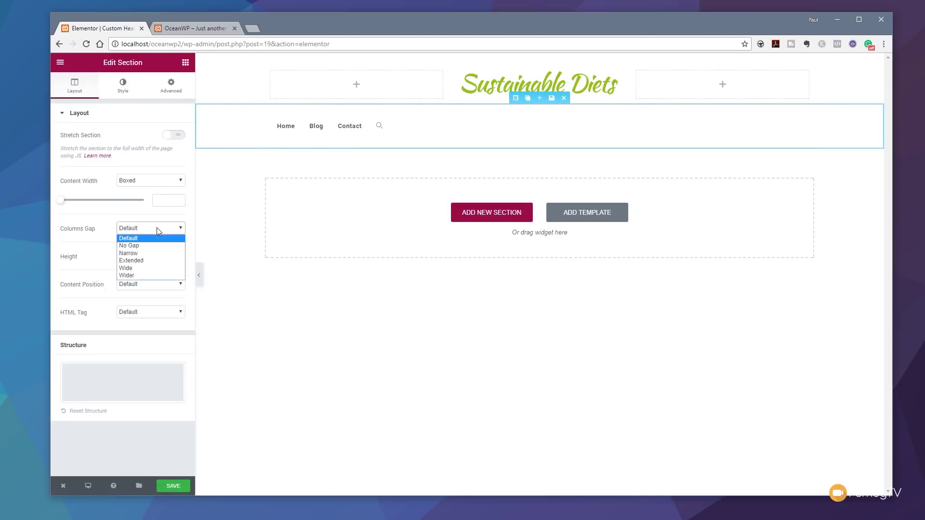
{"action": "left_click", "coordinate": [150, 246]}
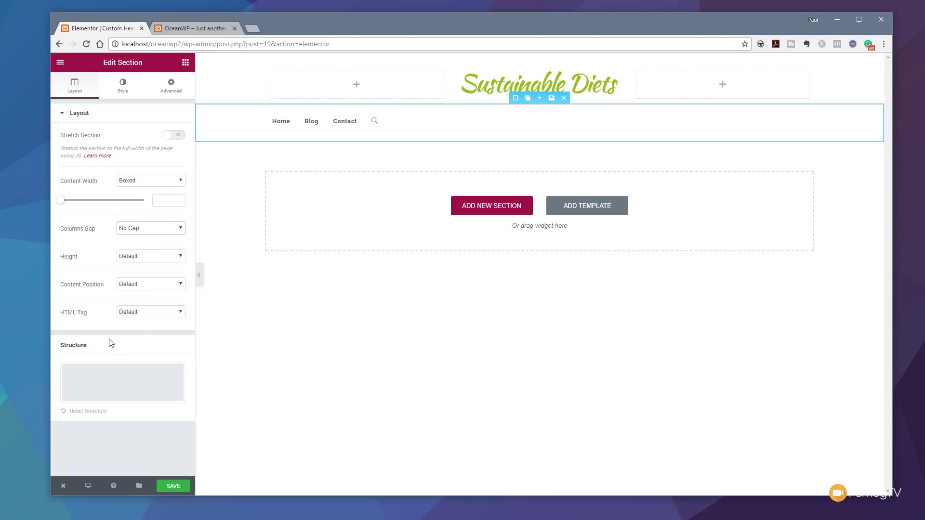
Save the header design, exit the page builder to the dashboard, and update the Custom Header template.
{"action": "left_click", "coordinate": [171, 486]}
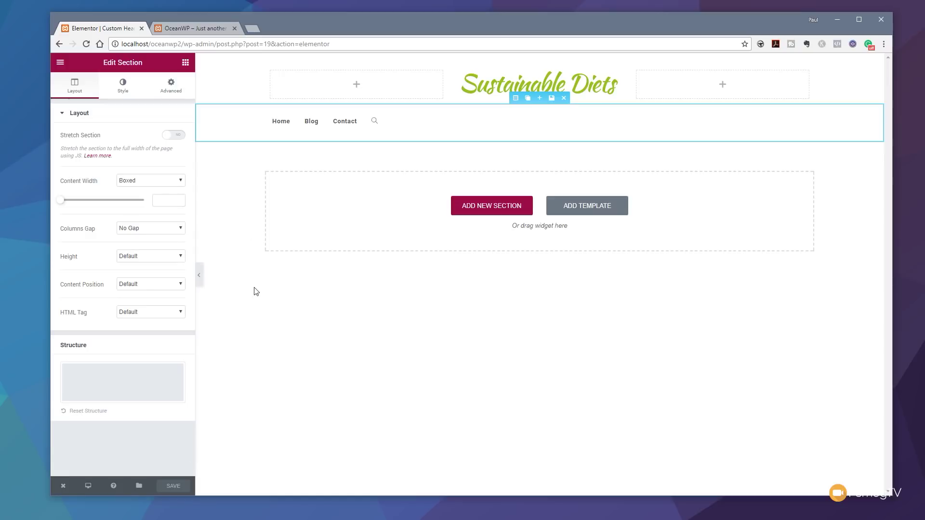
{"action": "left_click", "coordinate": [63, 486]}
{"action": "left_click", "coordinate": [94, 461]}
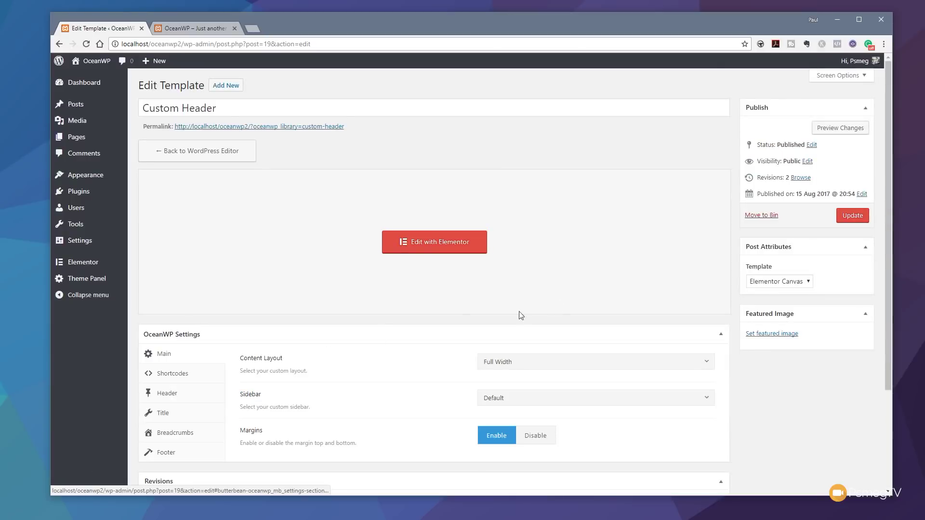
{"action": "left_click", "coordinate": [867, 216]}
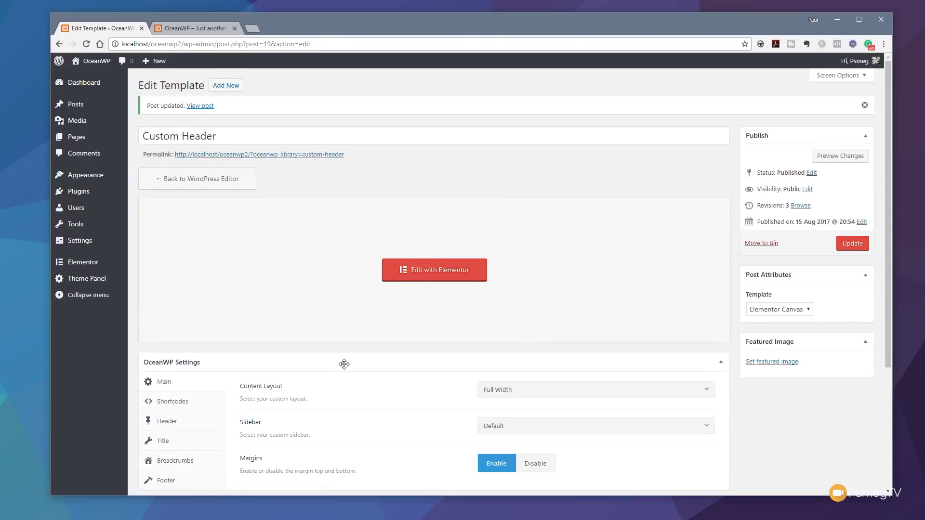
Open the general header settings in the theme customiser.
{"action": "mouse_move", "coordinate": [99, 178]}
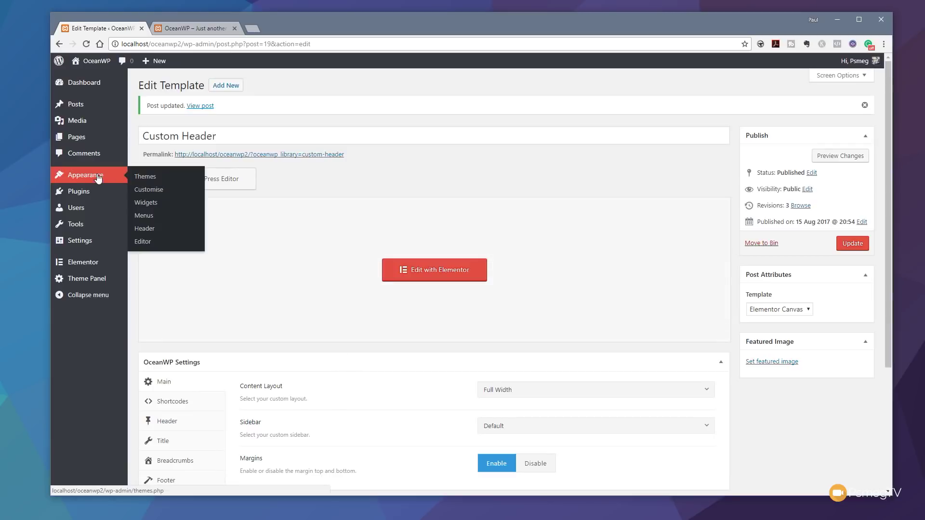
{"action": "left_click", "coordinate": [150, 191]}
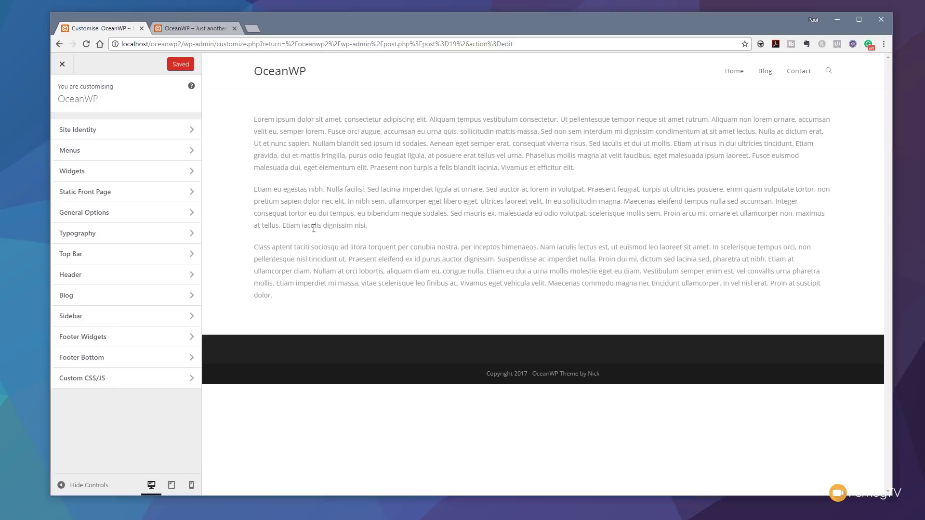
{"action": "left_click", "coordinate": [189, 276]}
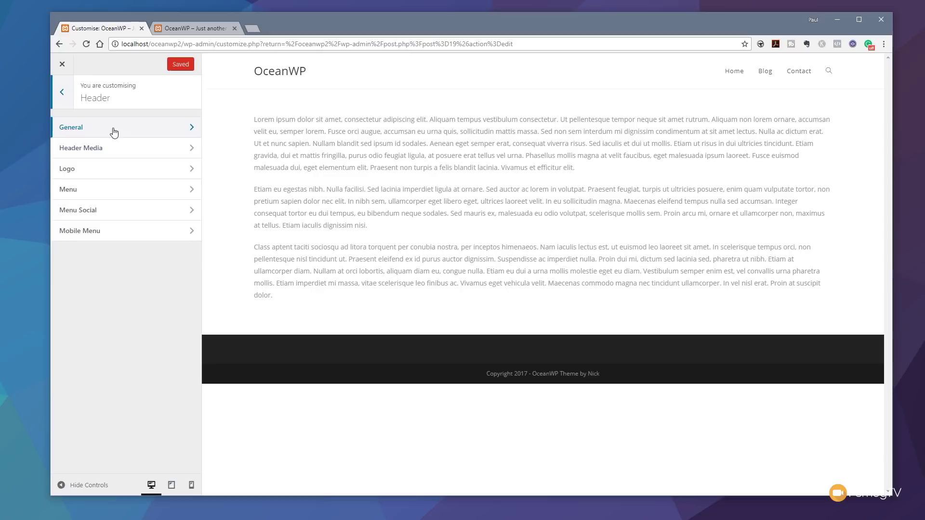
{"action": "left_click", "coordinate": [146, 134]}
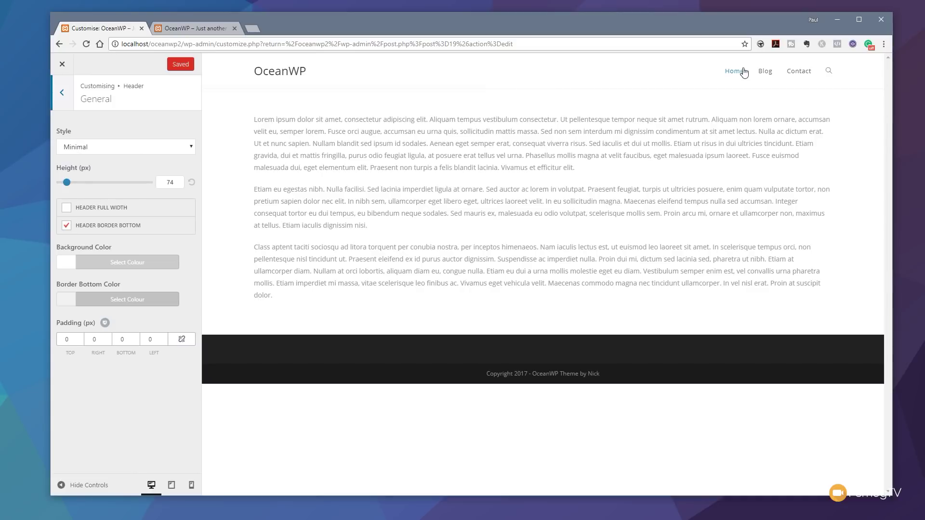
Set the header style to Custom Header and select the Custom Header template.
{"action": "left_click", "coordinate": [191, 149]}
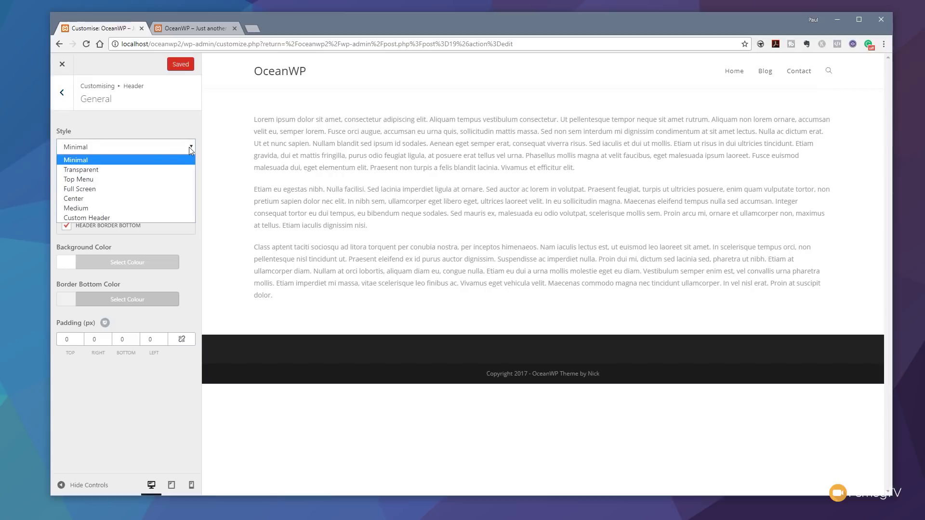
{"action": "left_click", "coordinate": [107, 218]}
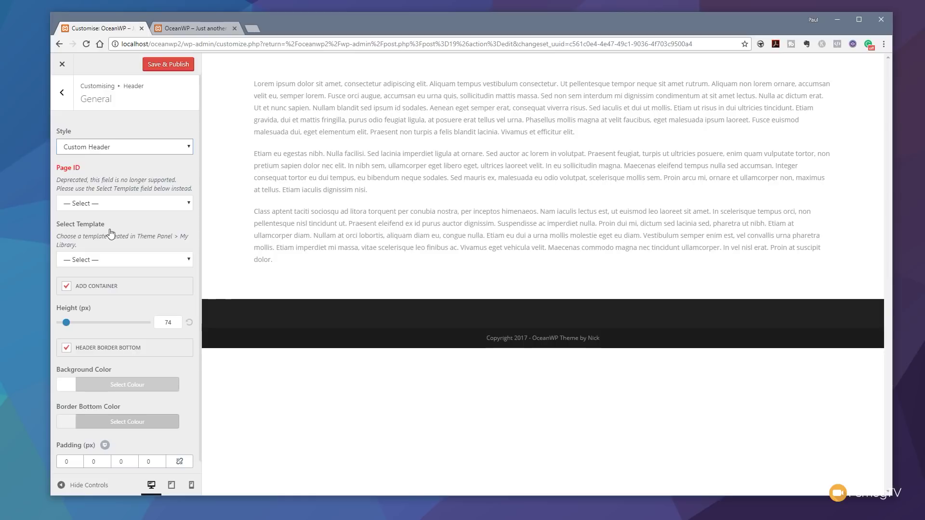
{"action": "left_click", "coordinate": [112, 260]}
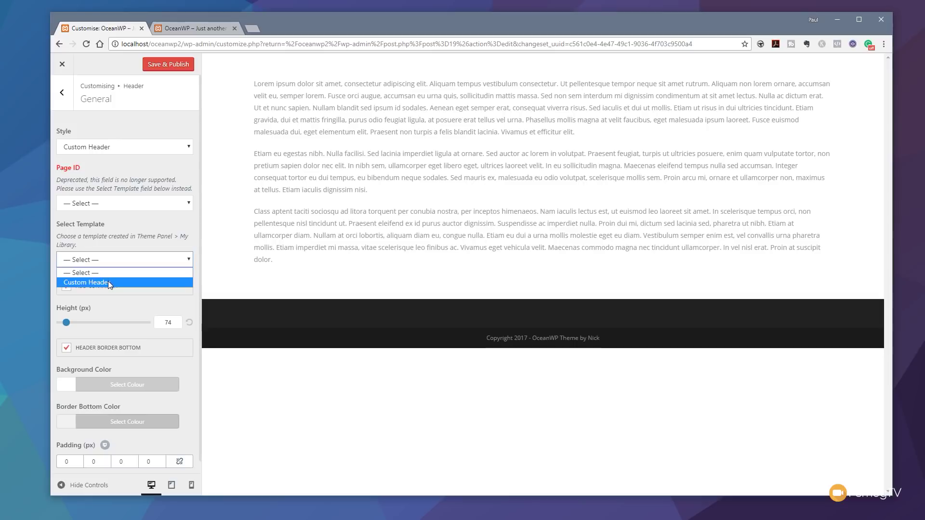
{"action": "left_click", "coordinate": [108, 281]}
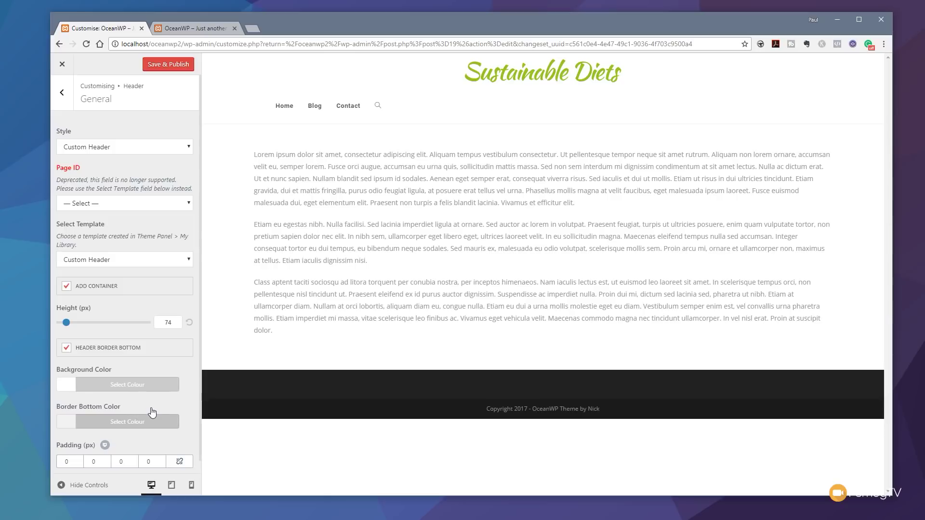
Try red #f20707 as the header's bottom border colour, and change it to white.
{"action": "scroll", "coordinate": [169, 409], "scroll_direction": "down", "scroll_amount": 1}
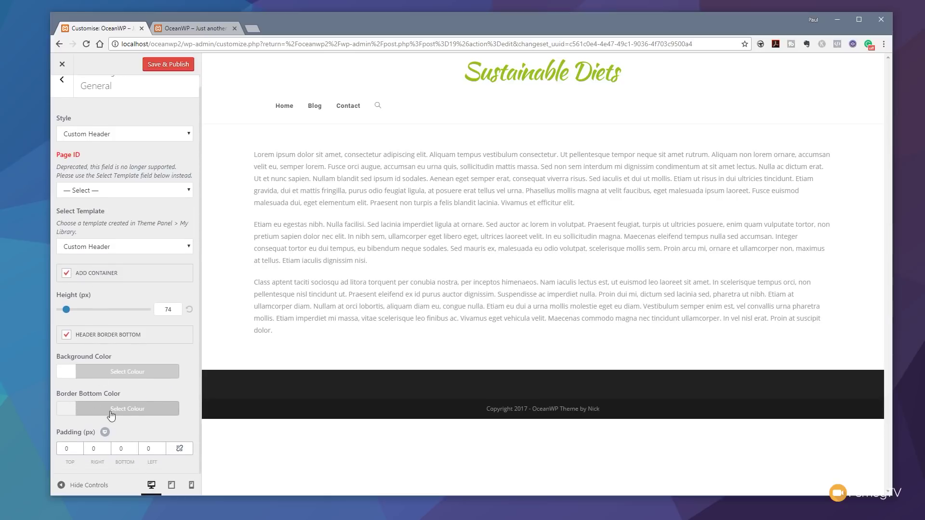
{"action": "left_click", "coordinate": [112, 410]}
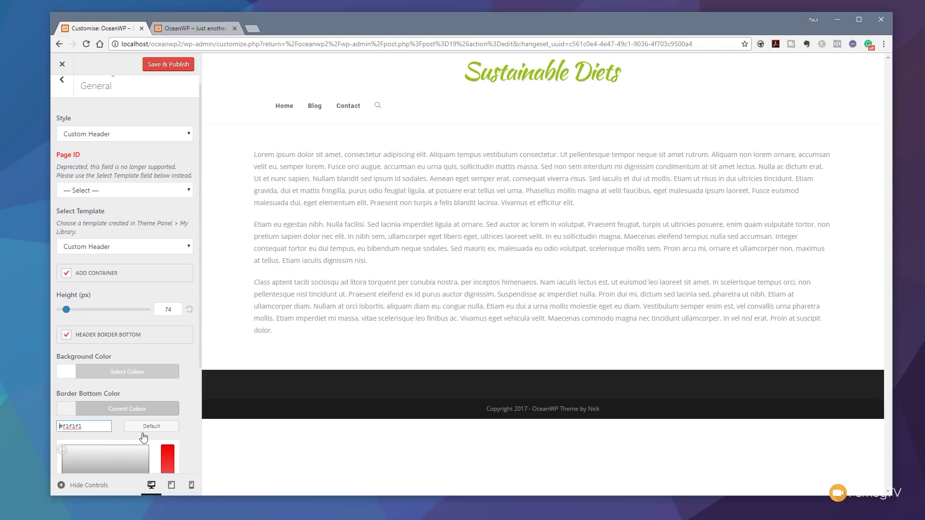
{"action": "left_click", "coordinate": [171, 453]}
{"action": "scroll", "coordinate": [171, 453], "scroll_direction": "down", "scroll_amount": 3}
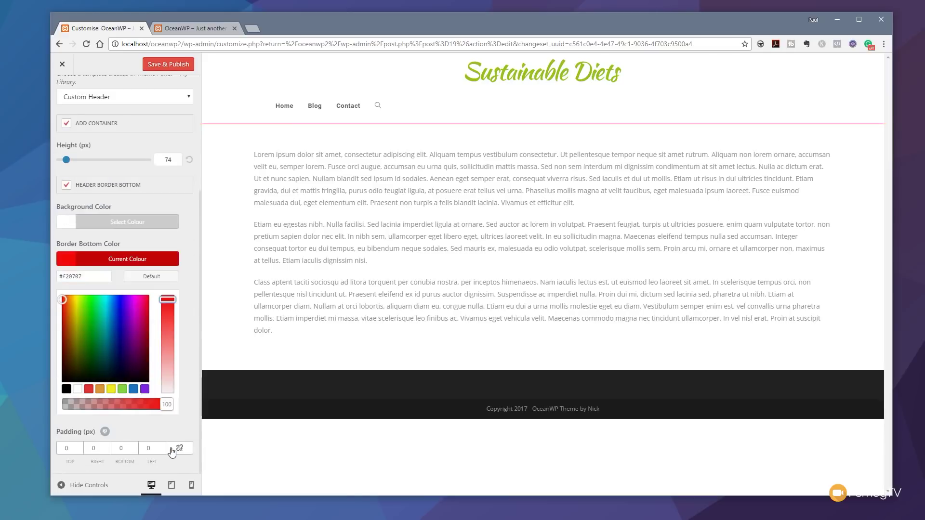
{"action": "left_click", "coordinate": [99, 263]}
{"action": "left_click", "coordinate": [99, 409]}
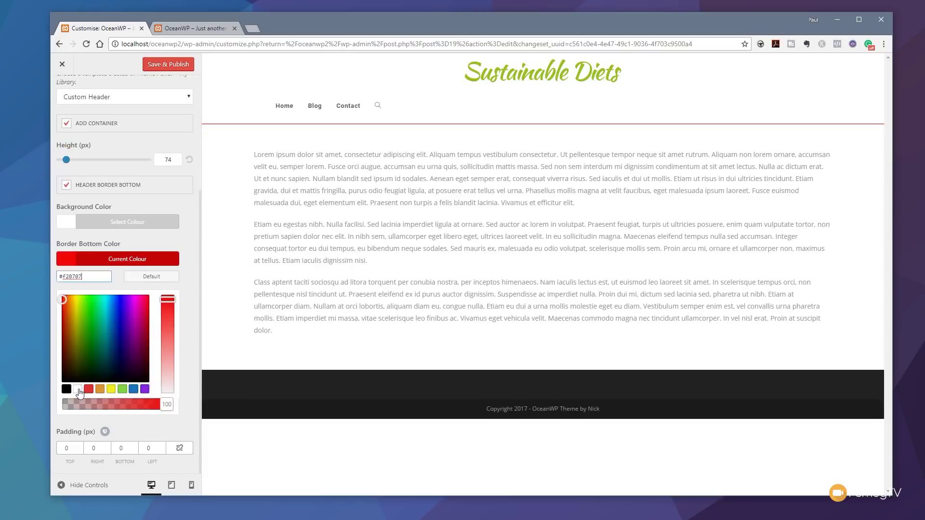
{"action": "left_click", "coordinate": [79, 390]}
{"action": "left_click", "coordinate": [182, 233]}
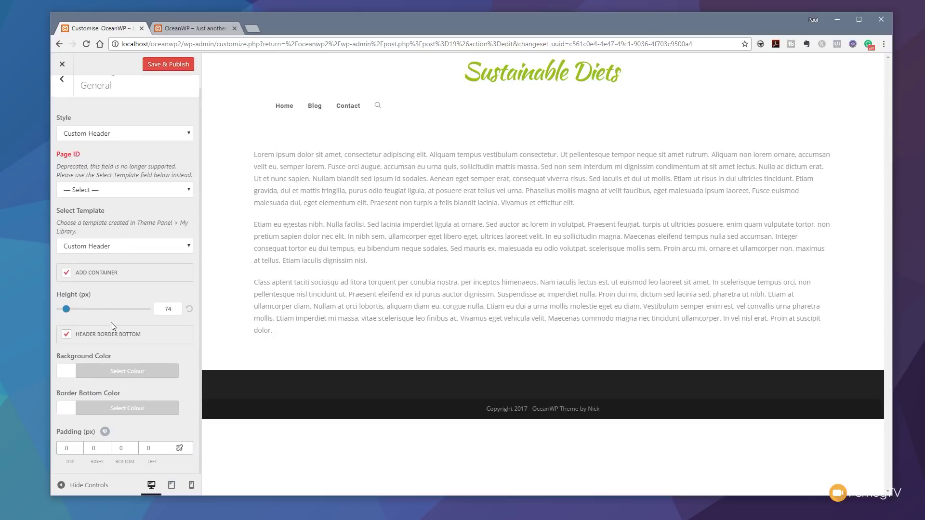
Disable the header's bottom border, try a header height of 36 px, and reset the height.
{"action": "left_click", "coordinate": [66, 336]}
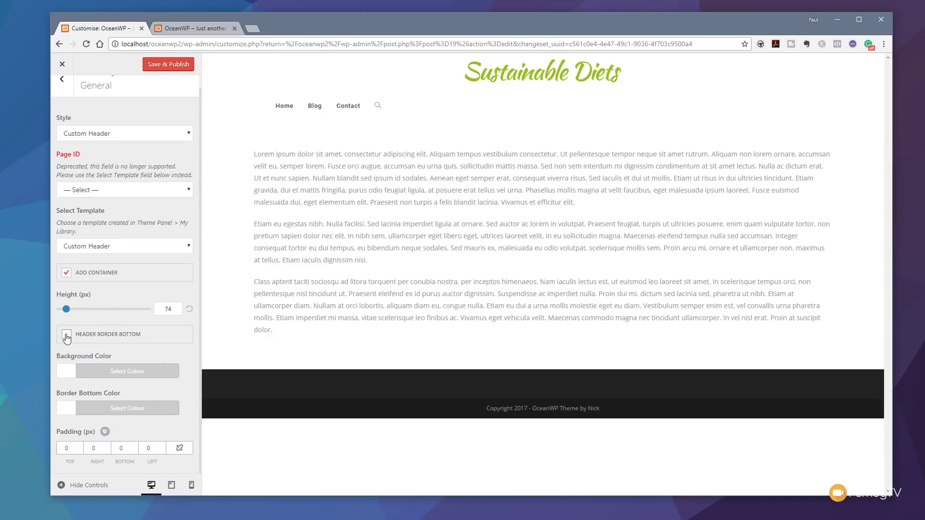
{"action": "mouse_move", "coordinate": [67, 309]}
{"action": "left_mouse_down"}
{"action": "mouse_move", "coordinate": [99, 314]}
{"action": "mouse_move", "coordinate": [63, 316]}
{"action": "left_mouse_up"}
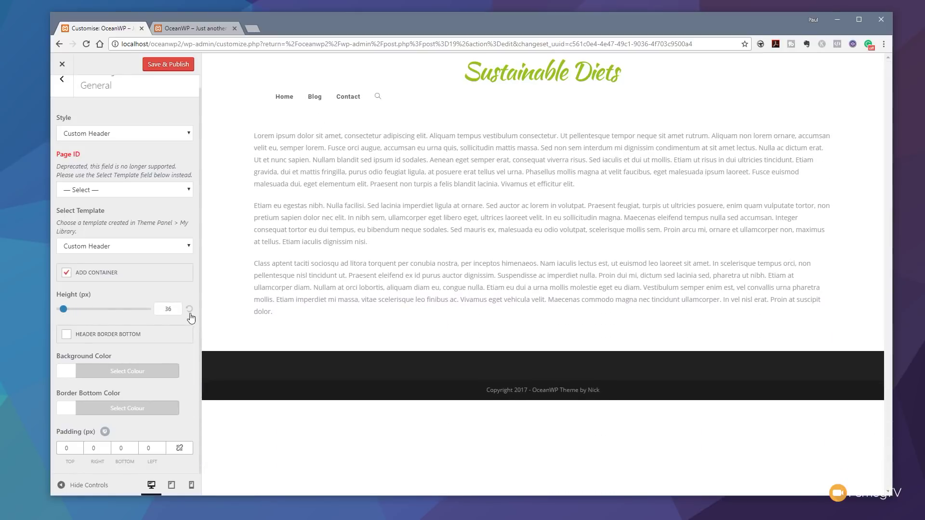
{"action": "left_click", "coordinate": [188, 311]}
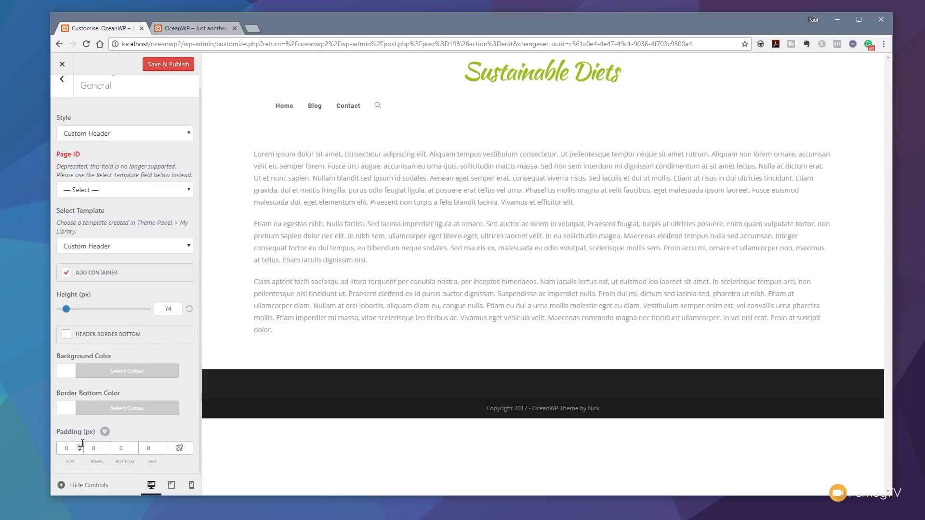
Try grey #cecece as the header's background colour, and return it to white.
{"action": "left_click", "coordinate": [140, 375]}
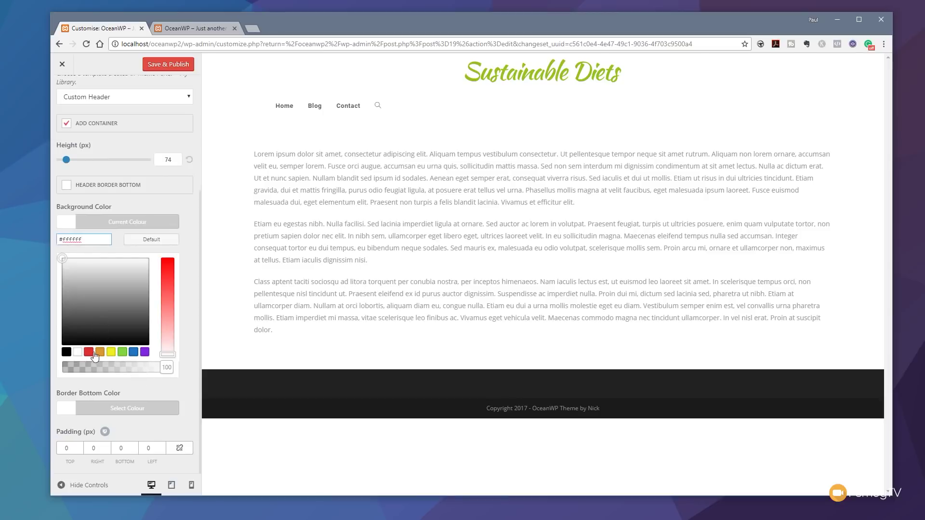
{"action": "left_click", "coordinate": [59, 275]}
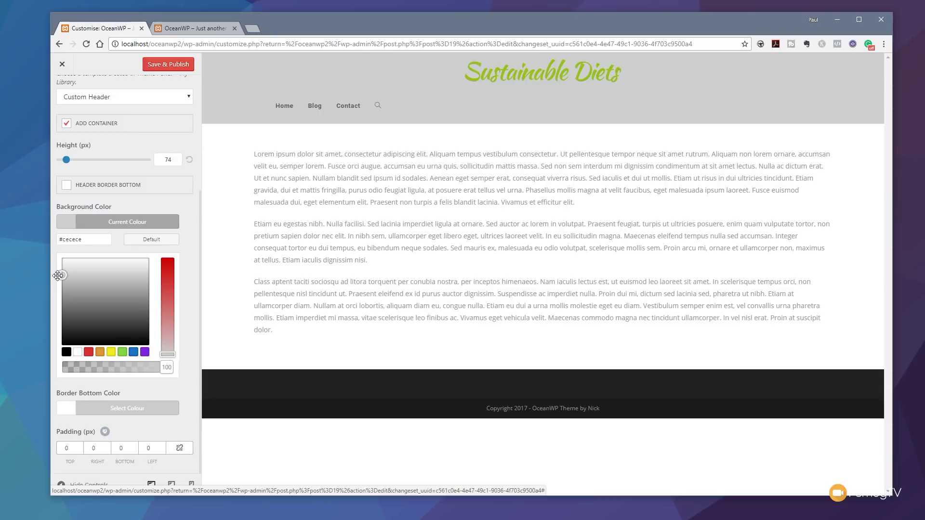
{"action": "left_click_drag", "start_coordinate": [58, 276], "coordinate": [59, 255]}
{"action": "left_click", "coordinate": [185, 208]}
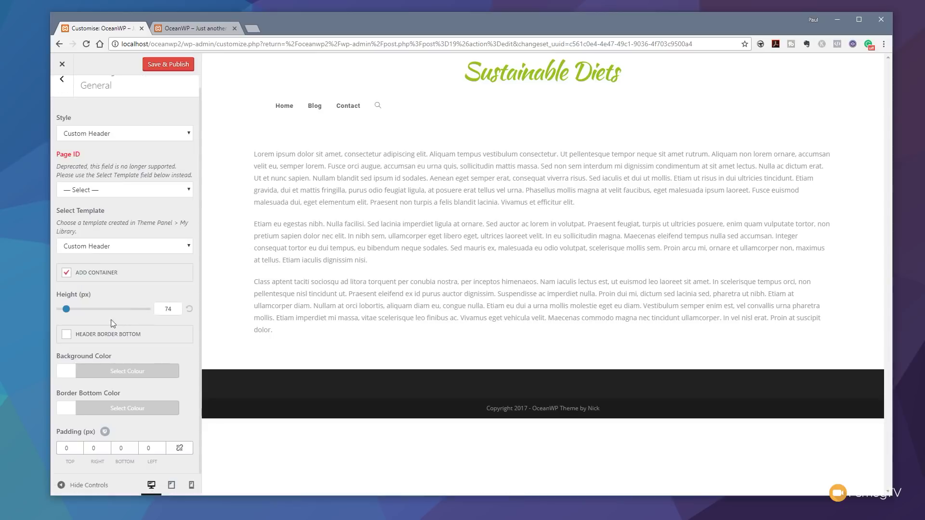
Re-enable the header's bottom border, try #f7f7f7 as the header background, and restore it to #ffffff.
{"action": "left_click", "coordinate": [66, 334]}
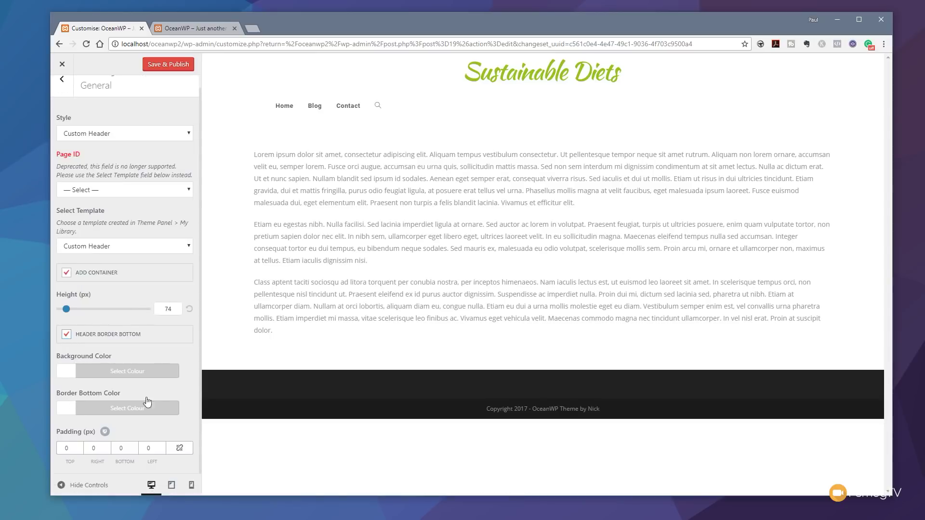
{"action": "left_click", "coordinate": [68, 370]}
{"action": "left_click_drag", "start_coordinate": [62, 258], "coordinate": [57, 262]}
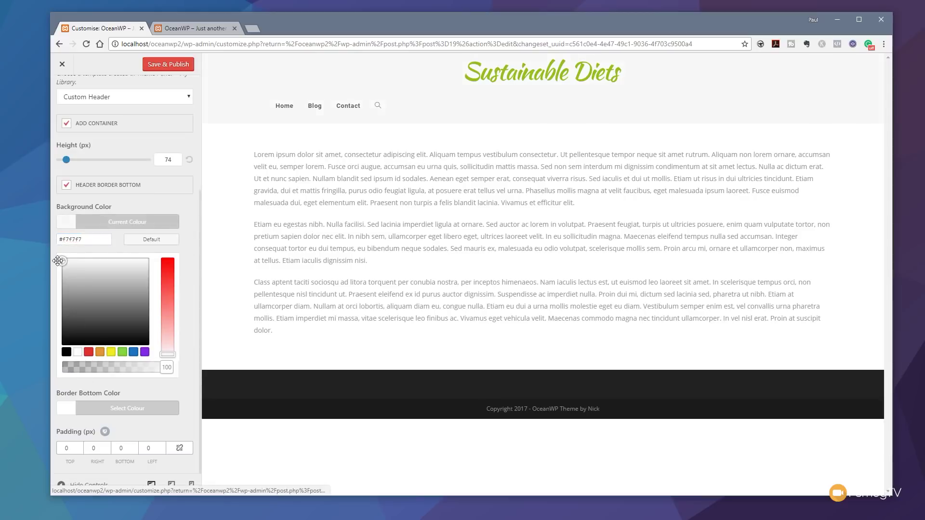
{"action": "triple_click", "coordinate": [57, 240]}
{"action": "key", "text": "BackSpace"}
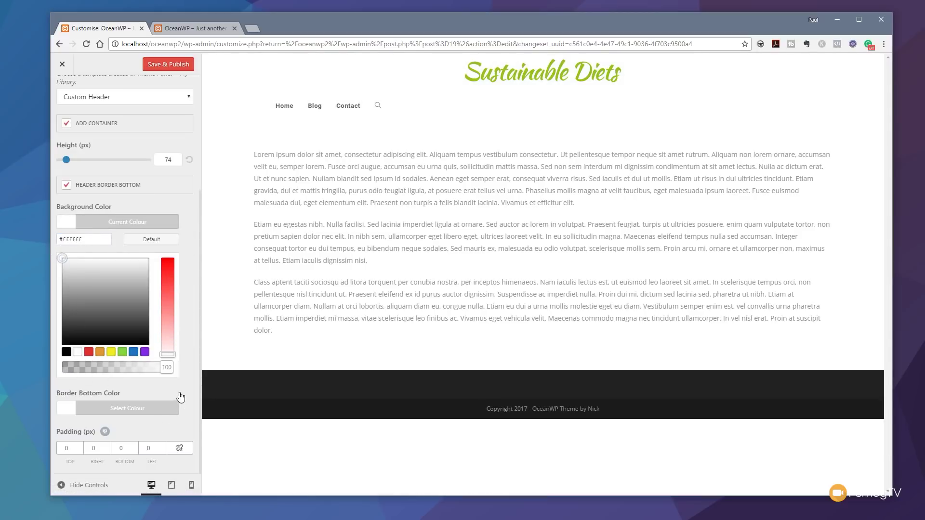
{"action": "left_click", "coordinate": [181, 397]}
Set the header's bottom border colour to a very light grey.
{"action": "left_click", "coordinate": [77, 408]}
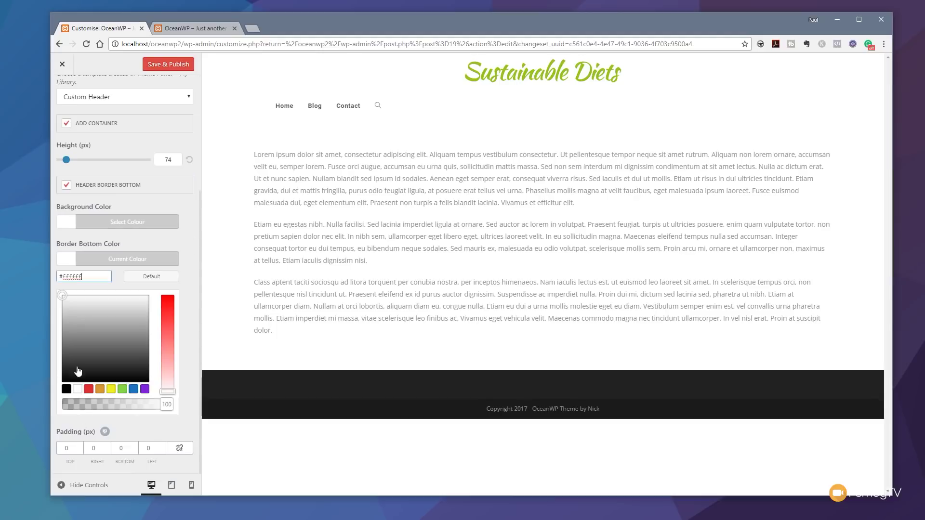
{"action": "left_click_drag", "start_coordinate": [61, 296], "coordinate": [62, 300]}
{"action": "left_click", "coordinate": [181, 427]}
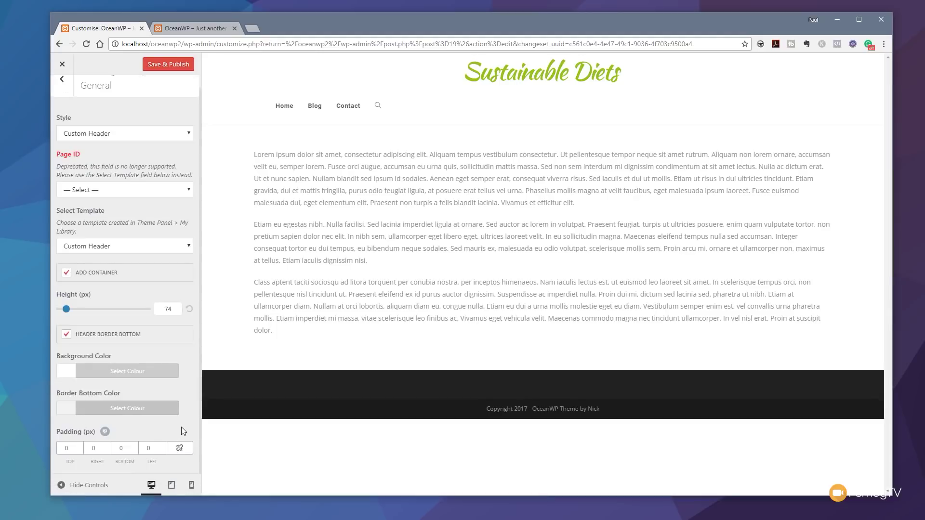
Try the Center position for the header menu in its menu settings, and set the position to Left.
{"action": "scroll", "coordinate": [124, 182], "scroll_direction": "up", "scroll_amount": 1}
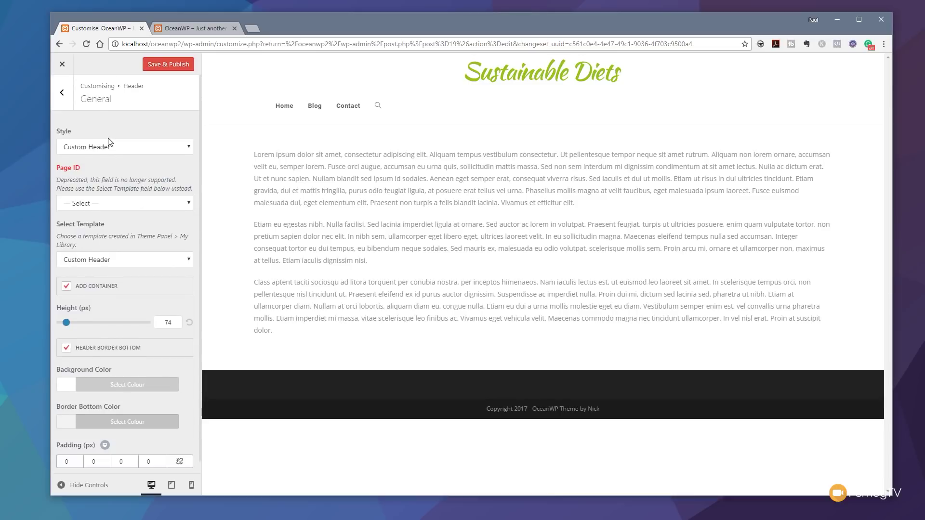
{"action": "left_click", "coordinate": [63, 95]}
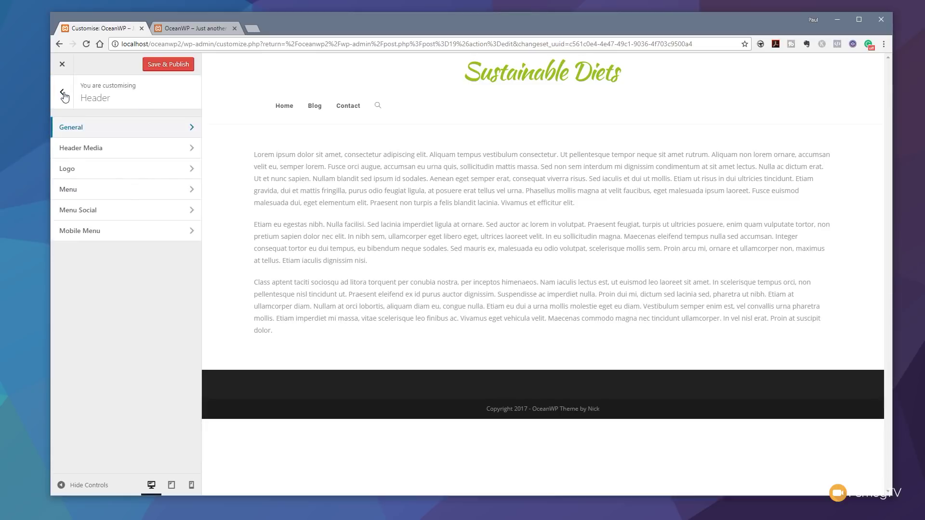
{"action": "left_click", "coordinate": [90, 190]}
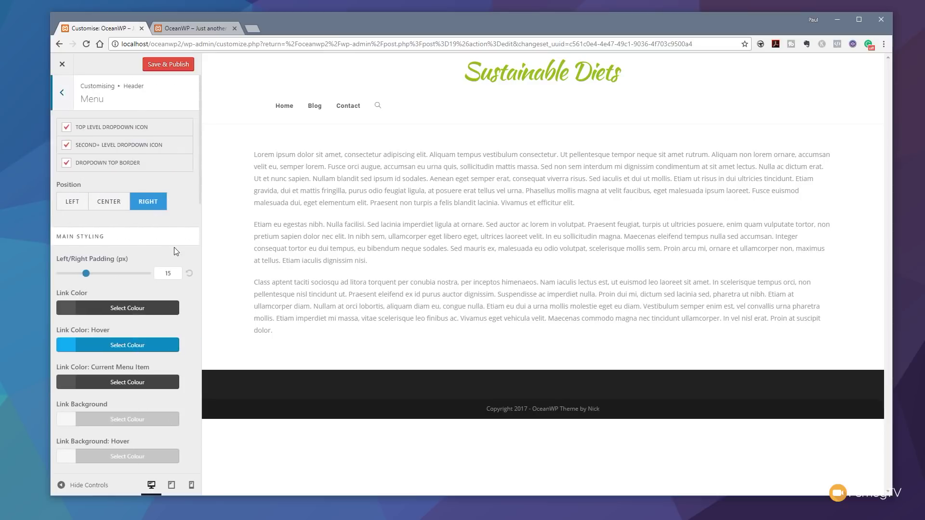
{"action": "left_click", "coordinate": [110, 209]}
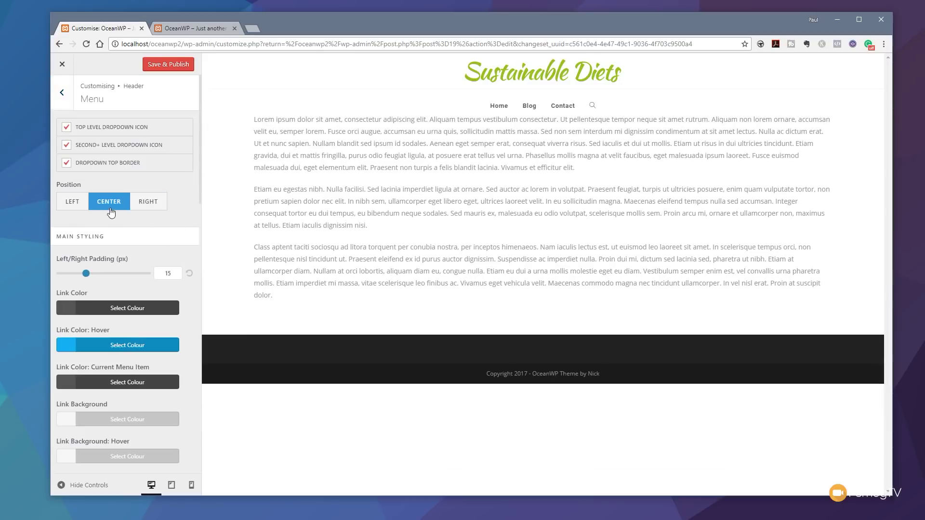
{"action": "left_click", "coordinate": [75, 206]}
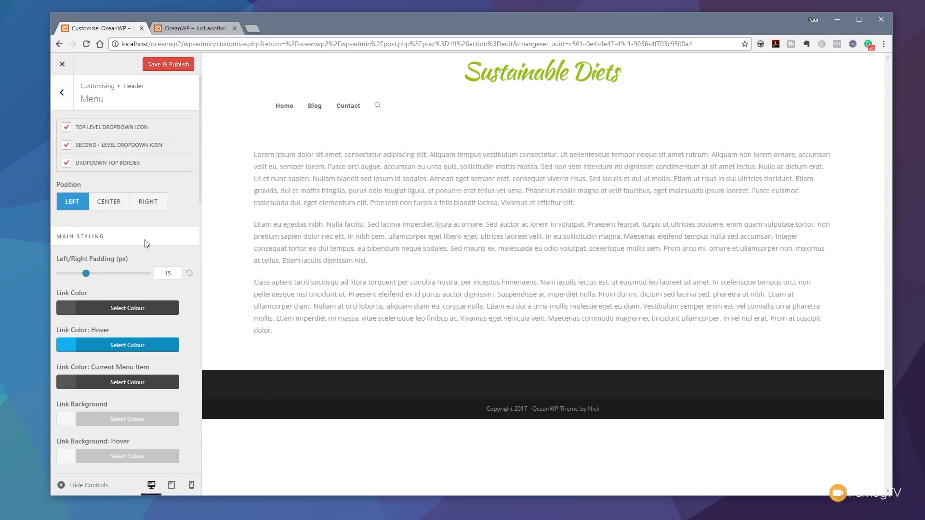
Set the menu's left/right padding to about 21 px and look through the dropdown and search icon styling options.
{"action": "mouse_move", "coordinate": [86, 275]}
{"action": "left_mouse_down"}
{"action": "mouse_move", "coordinate": [71, 275]}
{"action": "mouse_move", "coordinate": [97, 275]}
{"action": "left_mouse_up"}
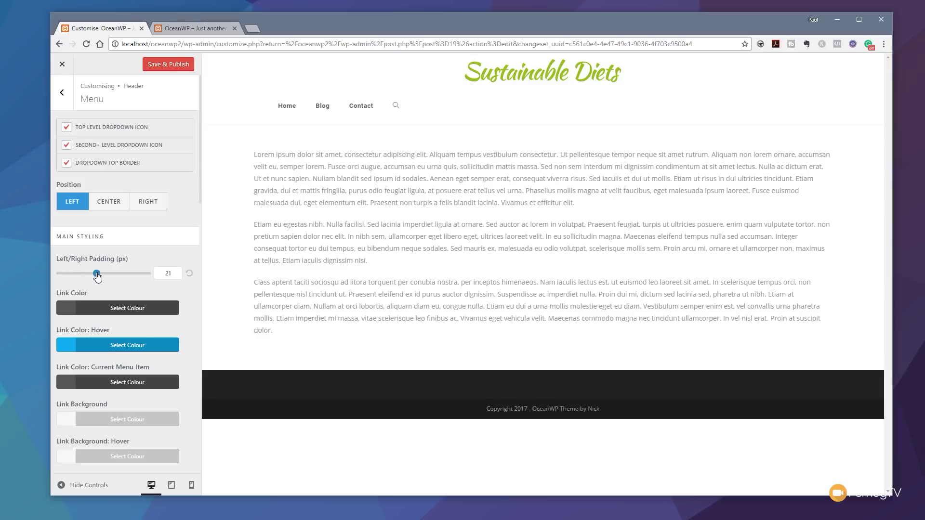
{"action": "scroll", "coordinate": [137, 287], "scroll_direction": "down", "scroll_amount": 6}
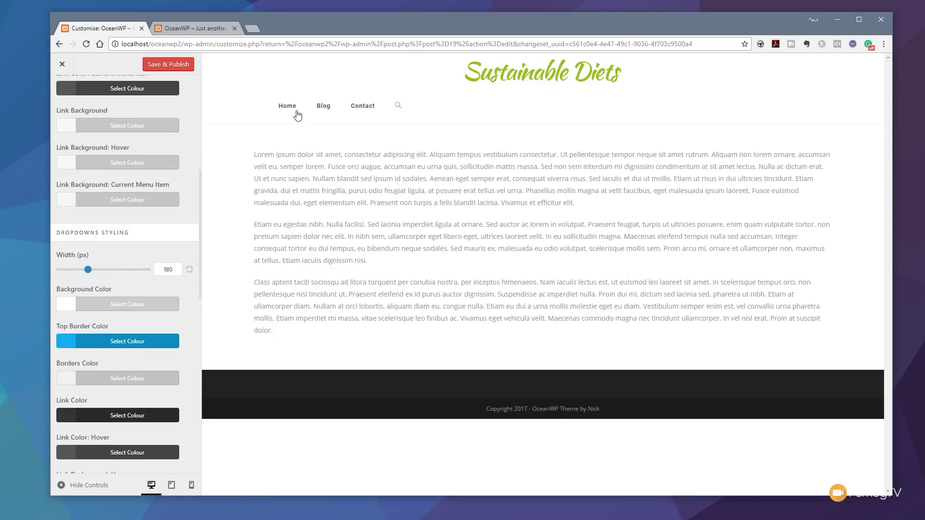
{"action": "scroll", "coordinate": [140, 346], "scroll_direction": "down", "scroll_amount": 1}
{"action": "scroll", "coordinate": [140, 346], "scroll_direction": "down", "scroll_amount": 9}
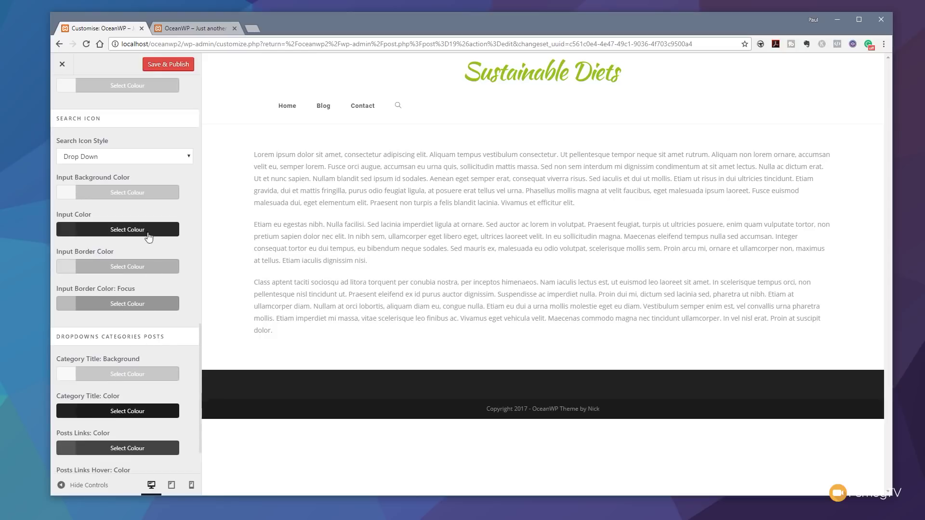
Save and publish the header menu customisations, and close the theme customiser.
{"action": "scroll", "coordinate": [149, 274], "scroll_direction": "down", "scroll_amount": 1}
{"action": "scroll", "coordinate": [149, 274], "scroll_direction": "up", "scroll_amount": 10}
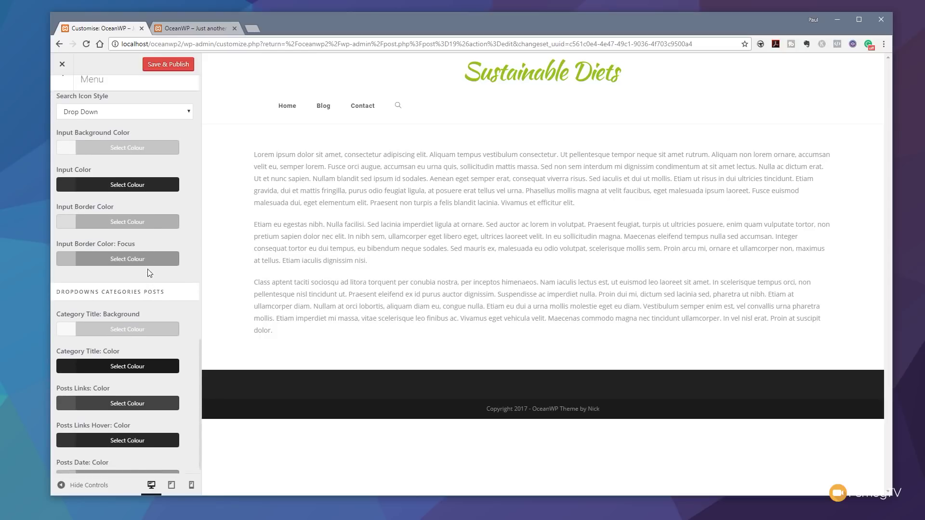
{"action": "scroll", "coordinate": [148, 274], "scroll_direction": "up", "scroll_amount": 6}
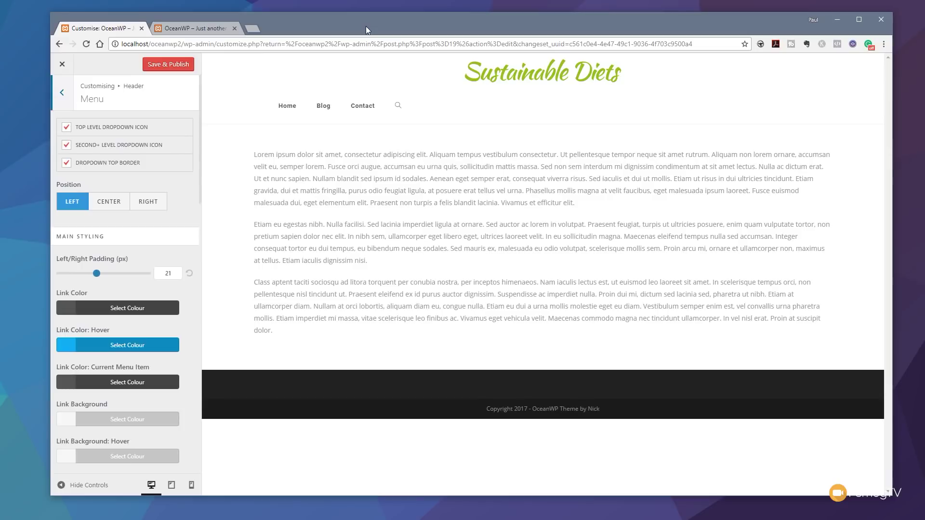
{"action": "left_click", "coordinate": [161, 65]}
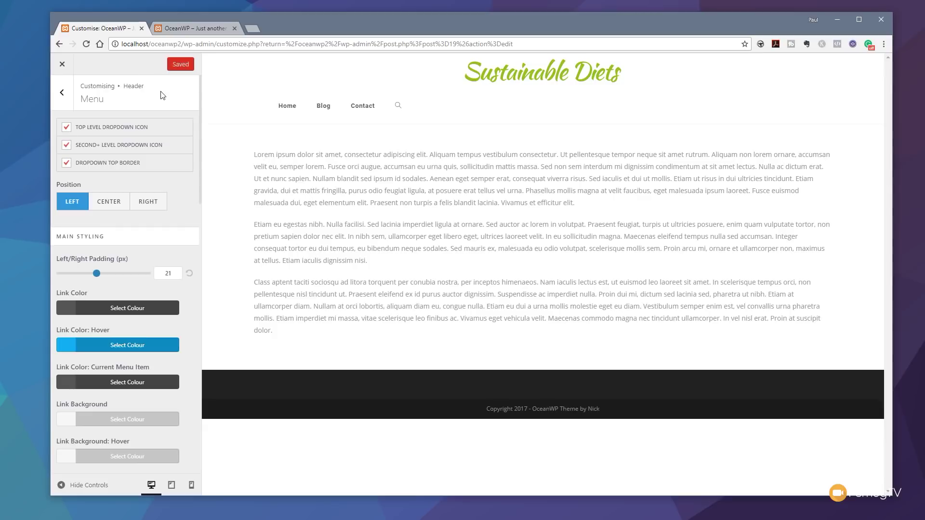
{"action": "left_click", "coordinate": [62, 64]}
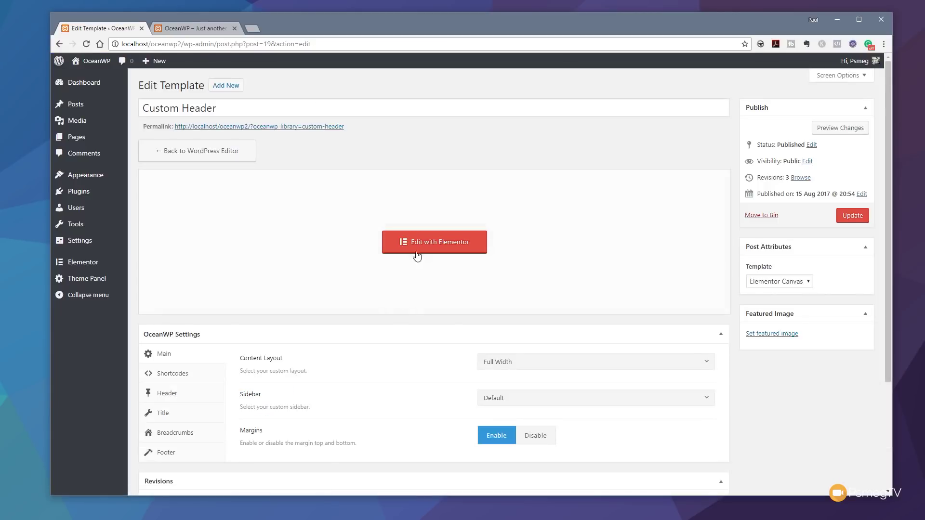
Open the Custom Header template in Elementor and set the navigation widget's alignment to Center.
{"action": "left_click", "coordinate": [416, 254]}
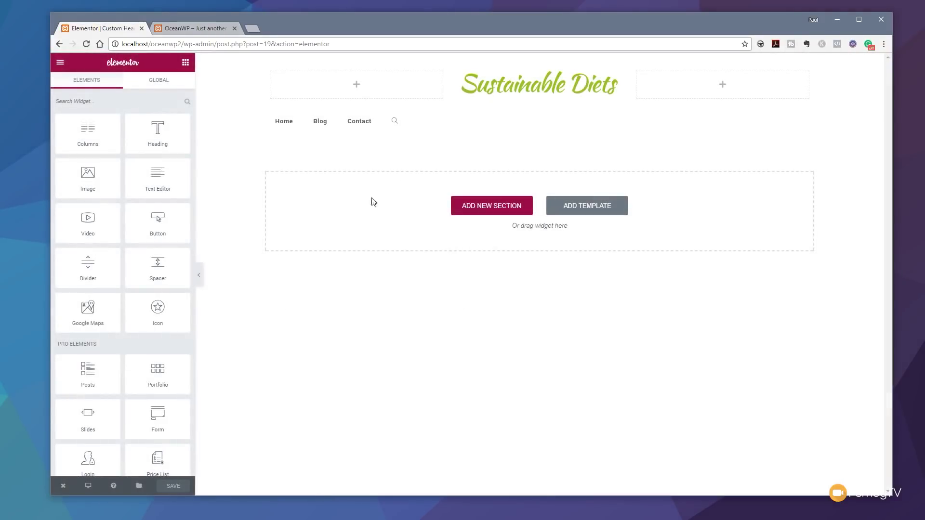
{"action": "left_click", "coordinate": [429, 124]}
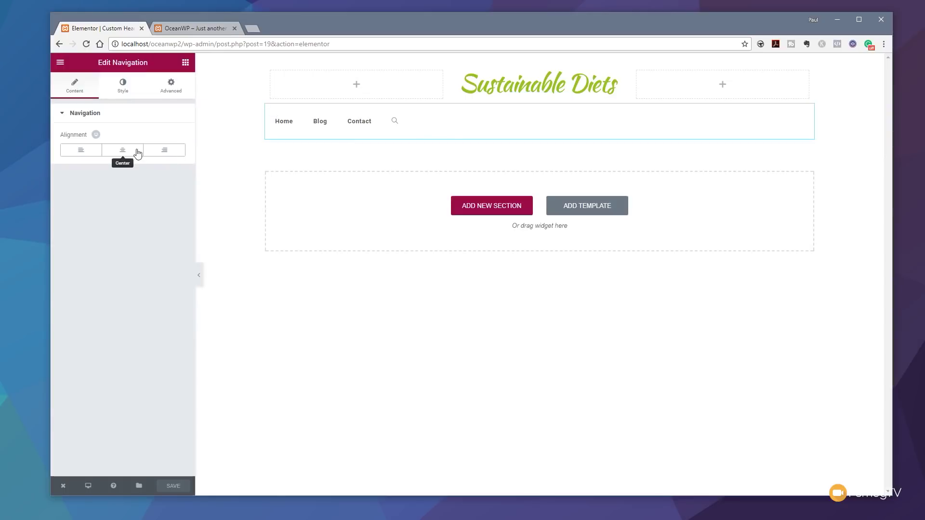
{"action": "left_click", "coordinate": [122, 150]}
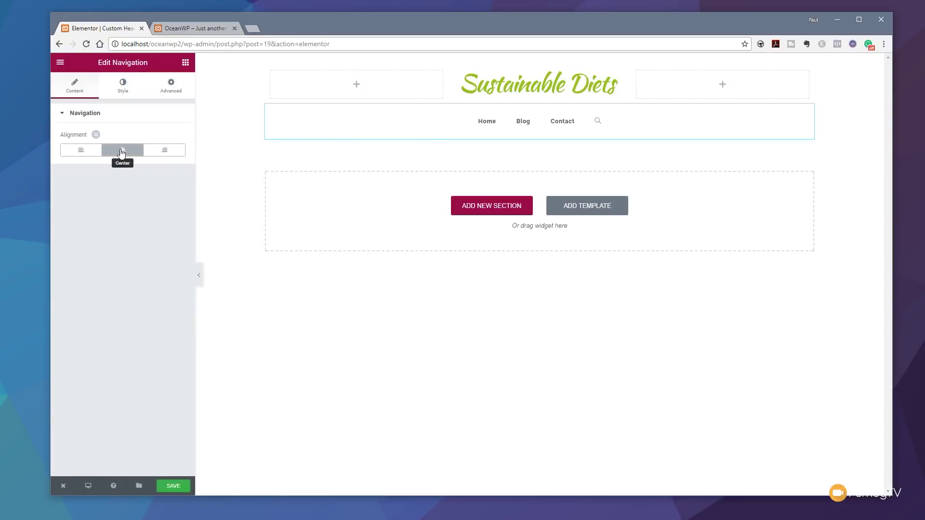
Enable custom typography for the navigation's menu items, with weight 500 and the Open Sans font family.
{"action": "left_click", "coordinate": [120, 93]}
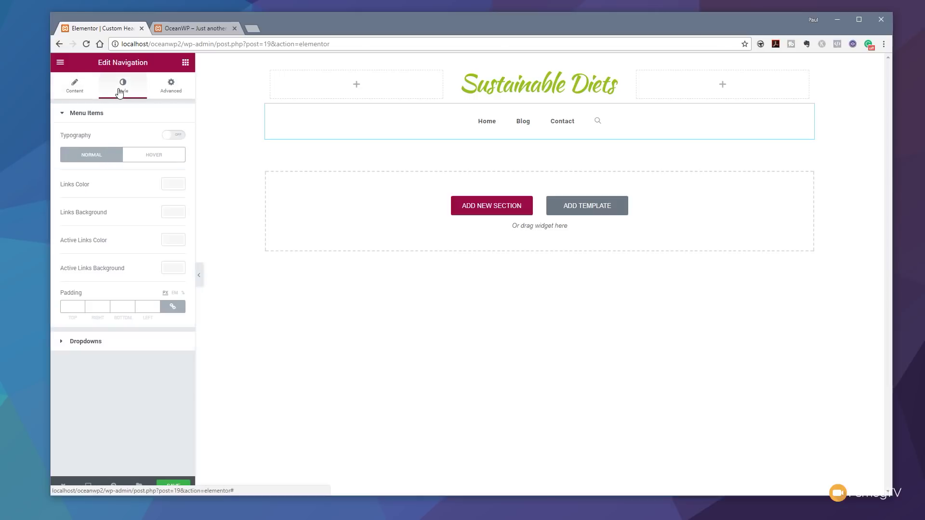
{"action": "left_click", "coordinate": [179, 137]}
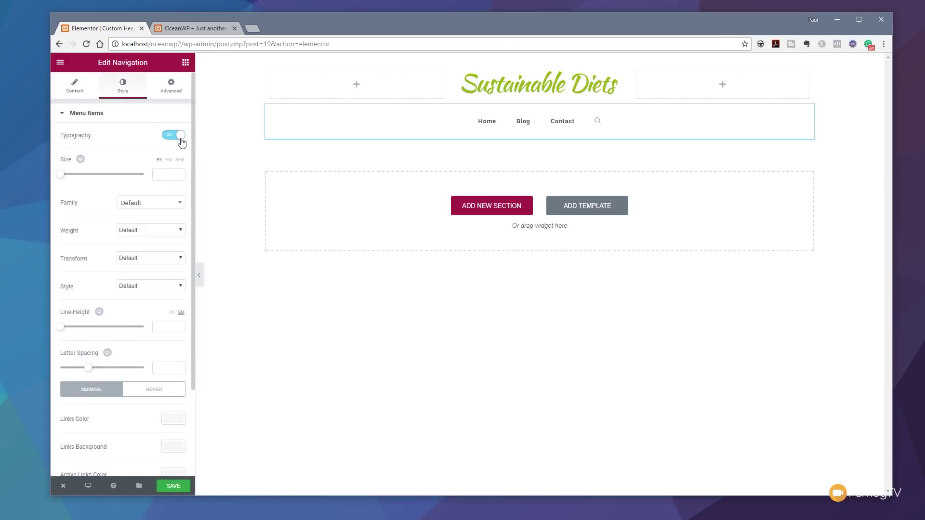
{"action": "left_click", "coordinate": [179, 230]}
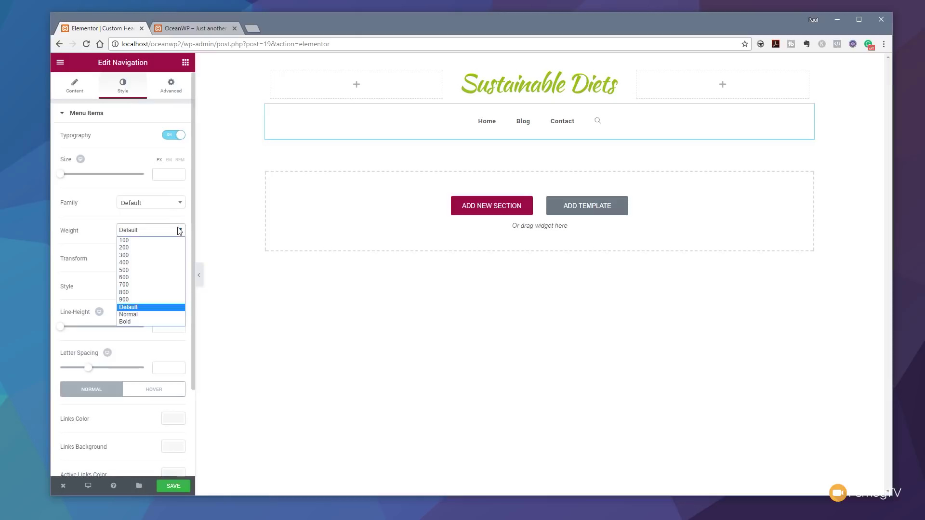
{"action": "left_click", "coordinate": [149, 270]}
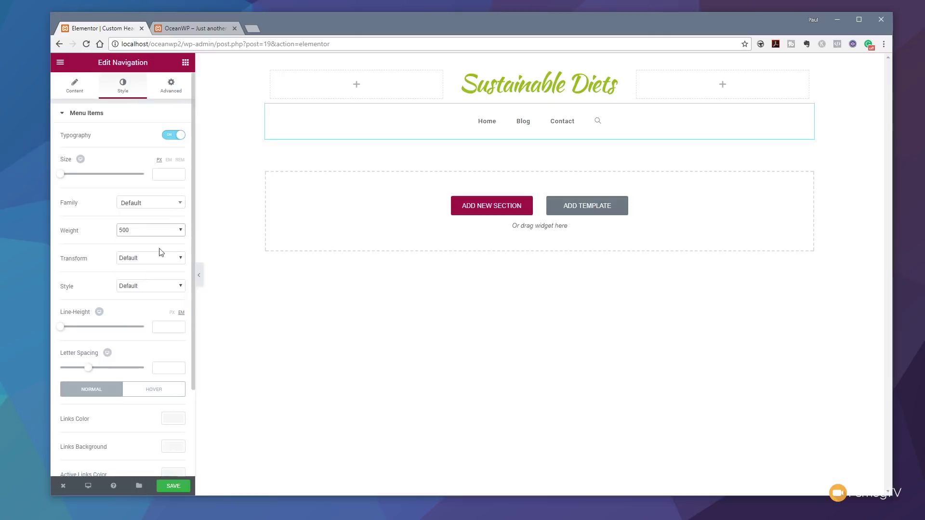
{"action": "left_click", "coordinate": [172, 204]}
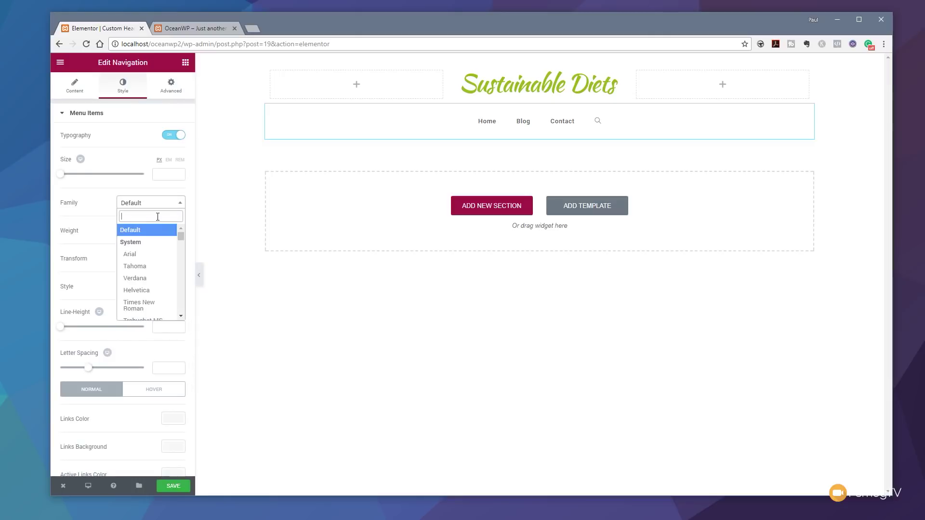
{"action": "type", "text": "open"}
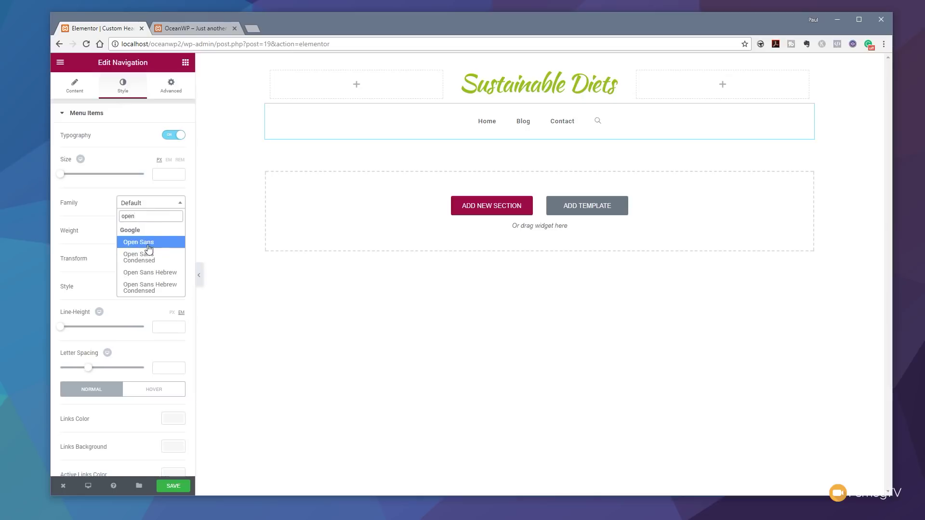
{"action": "left_click", "coordinate": [148, 245]}
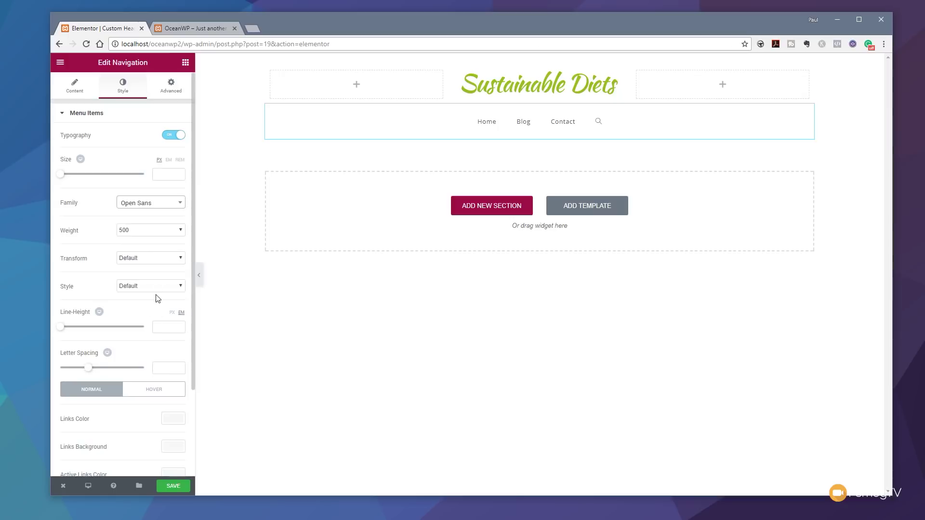
Set the navigation section's content width to Full Width and stretch the section across the page.
{"action": "mouse_move", "coordinate": [490, 124]}
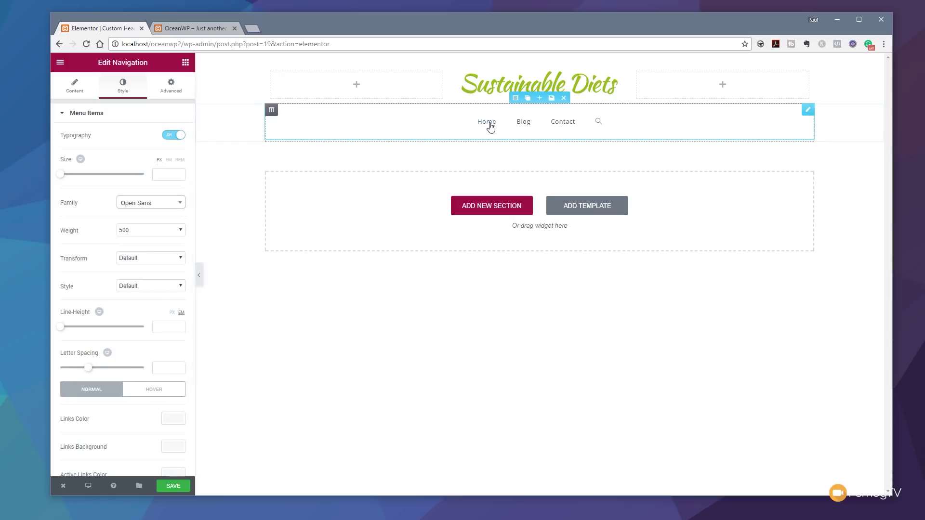
{"action": "left_click", "coordinate": [517, 99]}
{"action": "left_click", "coordinate": [174, 184]}
{"action": "left_click", "coordinate": [161, 196]}
{"action": "left_click", "coordinate": [180, 140]}
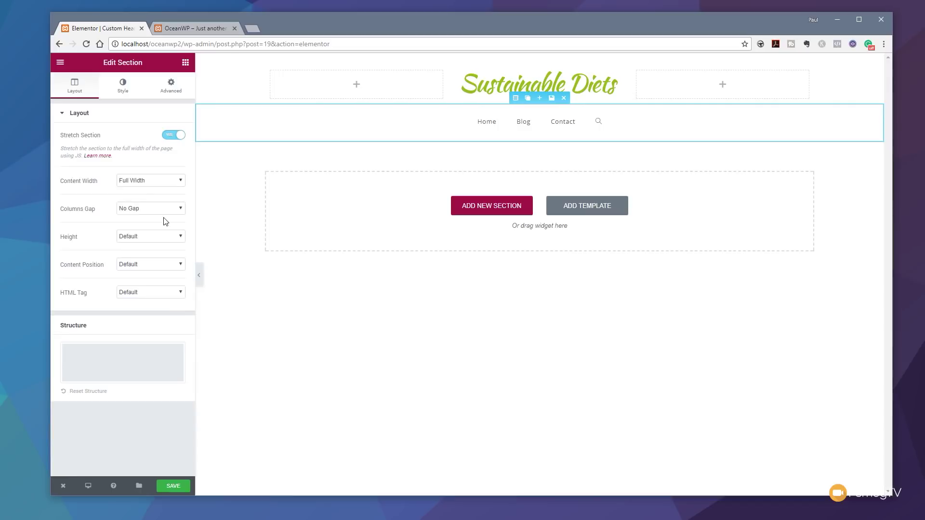
Give the navigation section a Classic background in light grey #f9f9f9.
{"action": "left_click", "coordinate": [132, 90]}
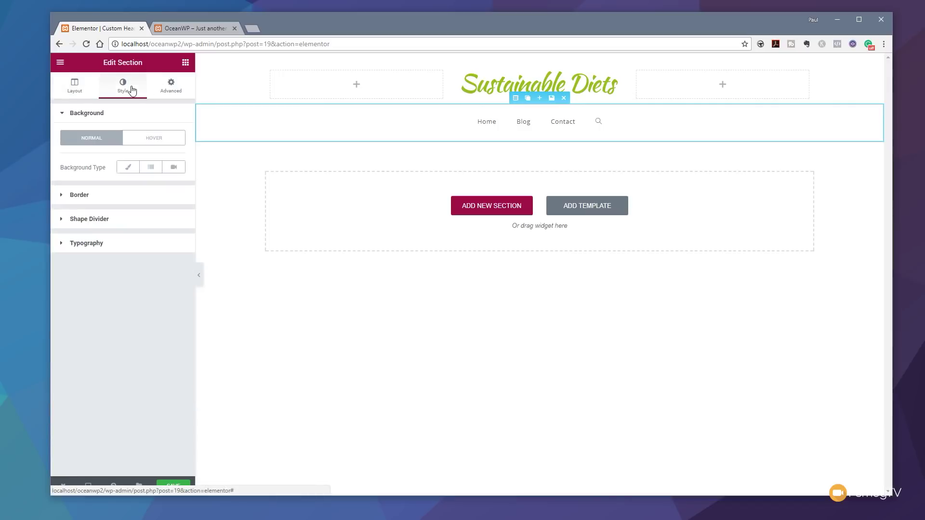
{"action": "left_click", "coordinate": [128, 167]}
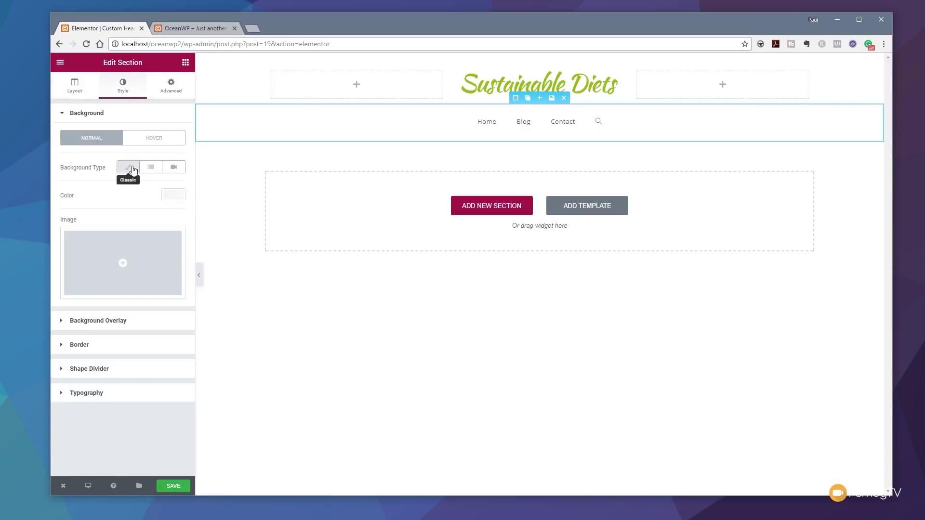
{"action": "left_click", "coordinate": [174, 196]}
{"action": "mouse_move", "coordinate": [150, 230]}
{"action": "left_mouse_down"}
{"action": "mouse_move", "coordinate": [70, 219]}
{"action": "mouse_move", "coordinate": [57, 209]}
{"action": "left_mouse_up"}
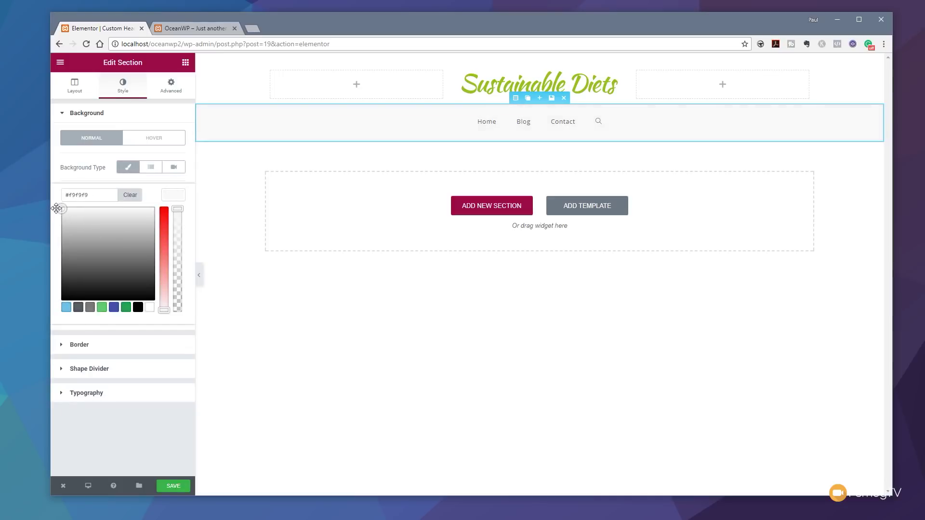
{"action": "left_click", "coordinate": [157, 115]}
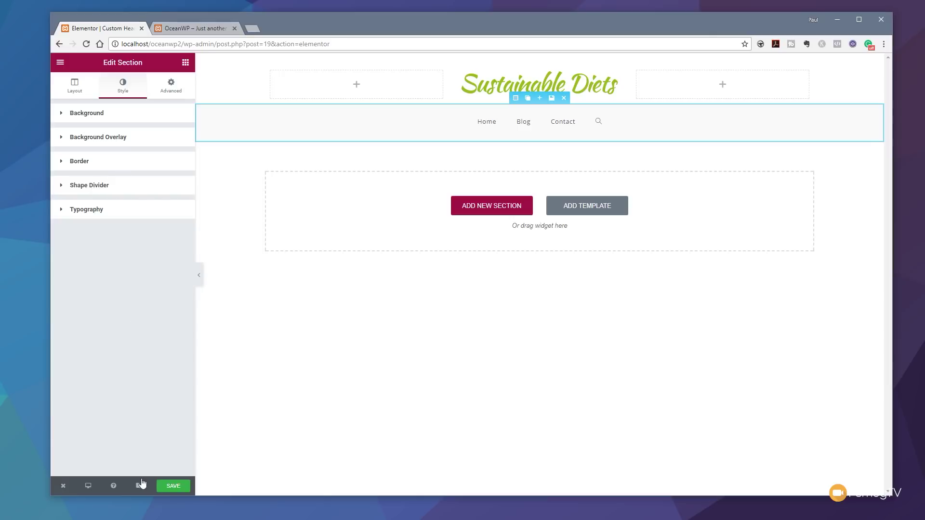
Save the header template and reload the live OceanWP site to check the updated header.
{"action": "left_click", "coordinate": [173, 486]}
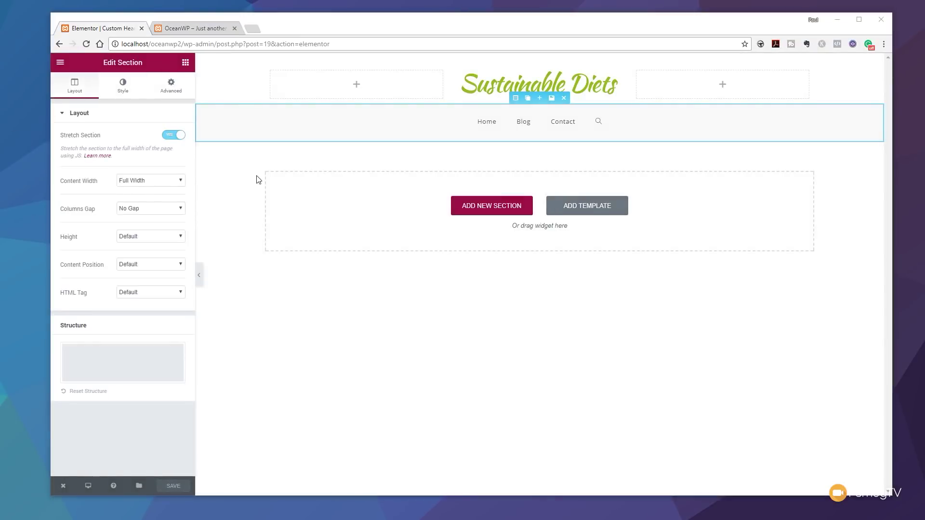
{"action": "left_click", "coordinate": [203, 28]}
{"action": "left_click", "coordinate": [87, 44]}
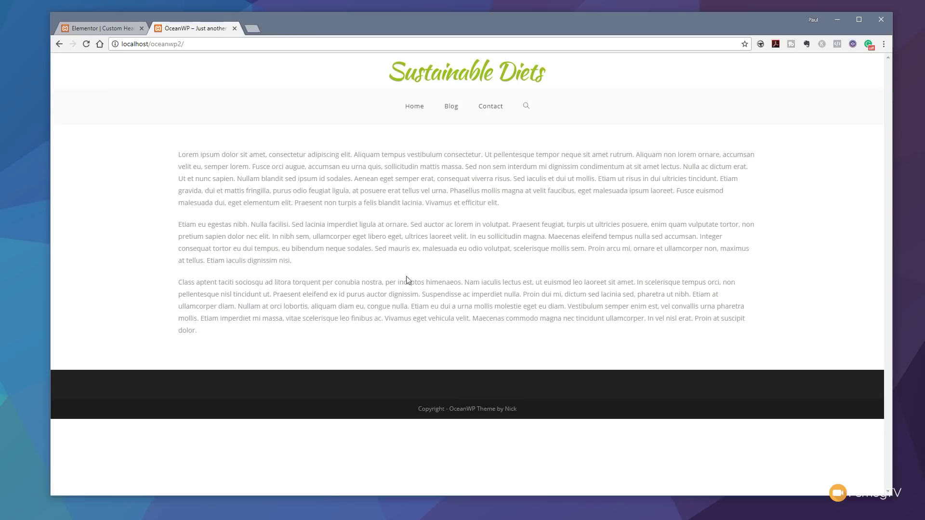